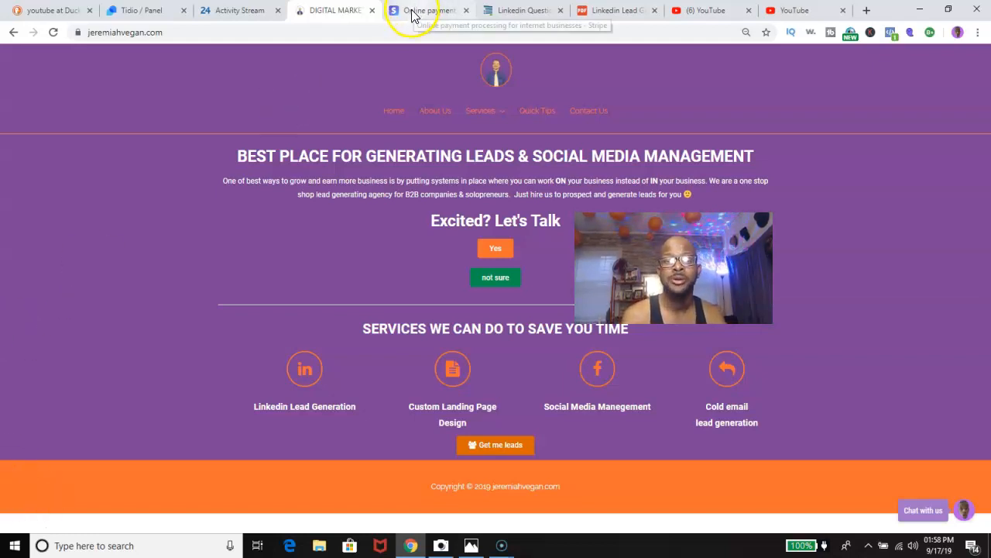
Go to stripe.com and open the Stripe sign-in page to reach the Dashboard.
{"action": "left_click", "coordinate": [389, 32]}
{"action": "type", "text": "strip"}
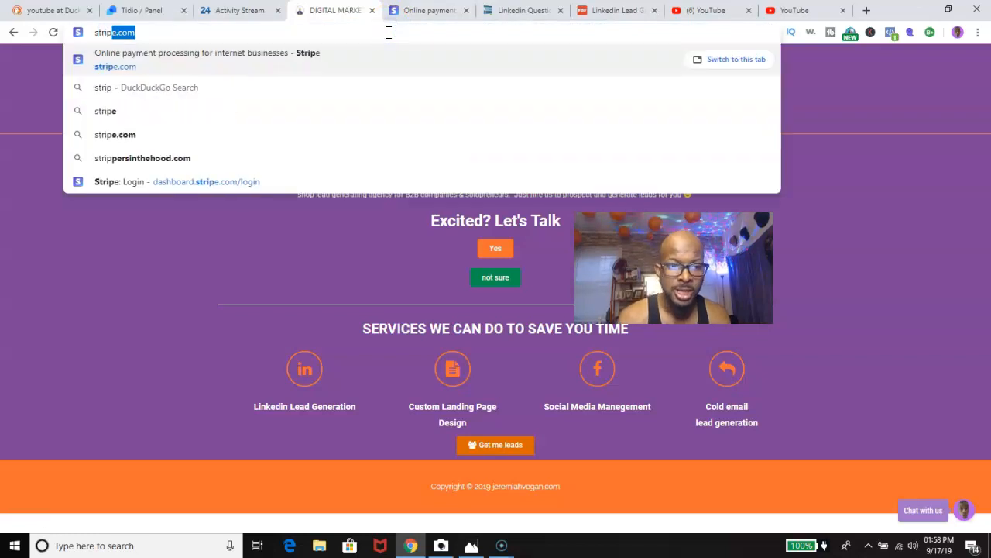
{"action": "key", "text": "Return"}
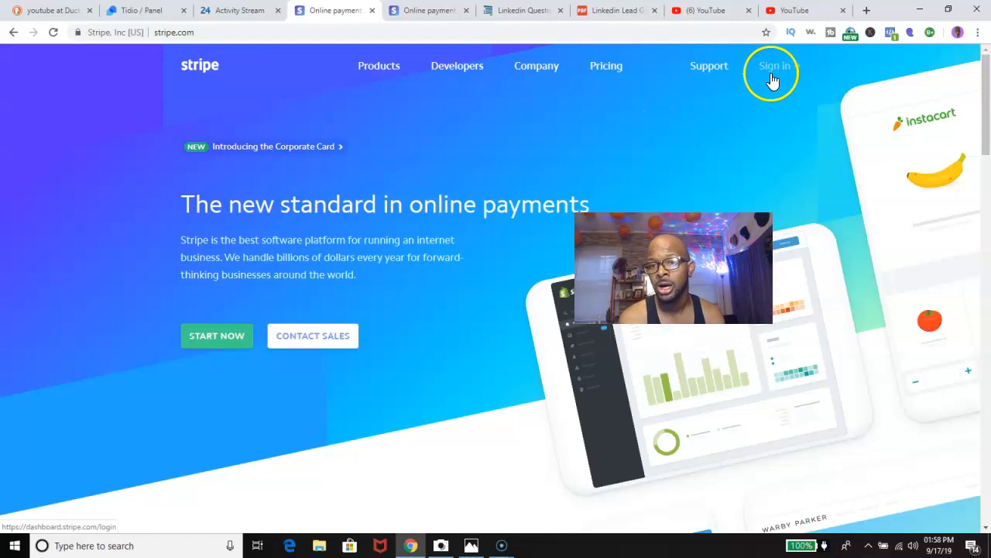
{"action": "left_click", "coordinate": [773, 70]}
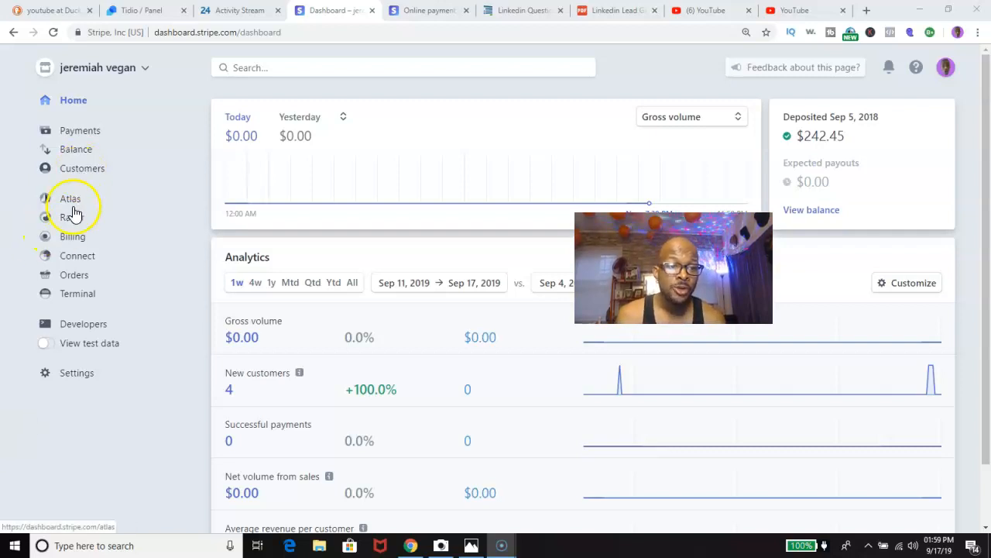
Go to Billing > Customers and start adding a new customer.
{"action": "left_click", "coordinate": [74, 238]}
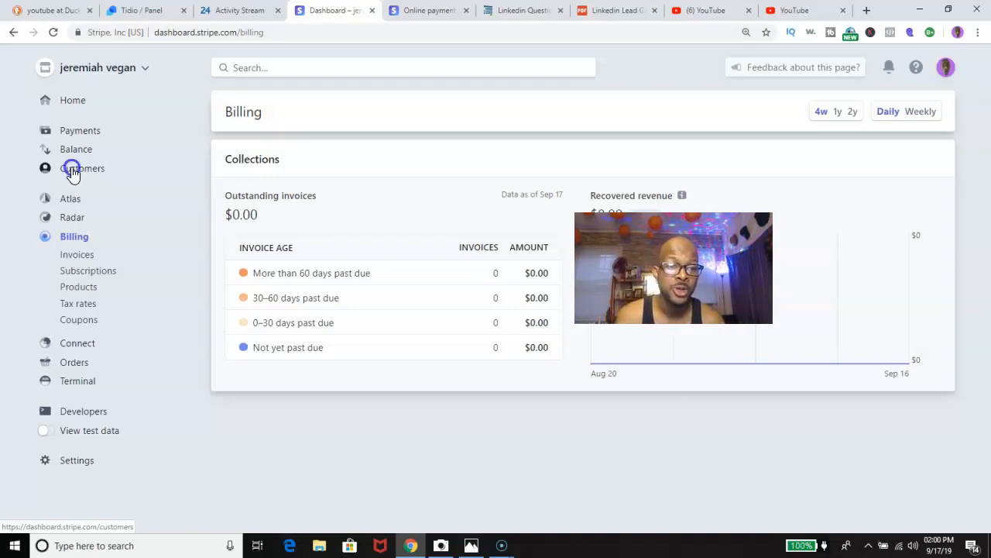
{"action": "left_click", "coordinate": [73, 170]}
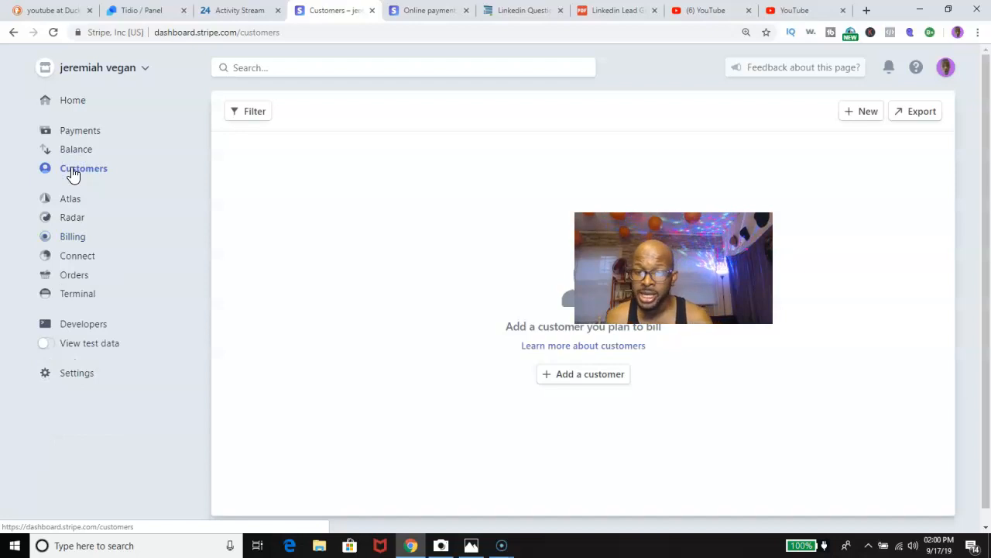
{"action": "left_click_drag", "start_coordinate": [674, 268], "coordinate": [860, 199]}
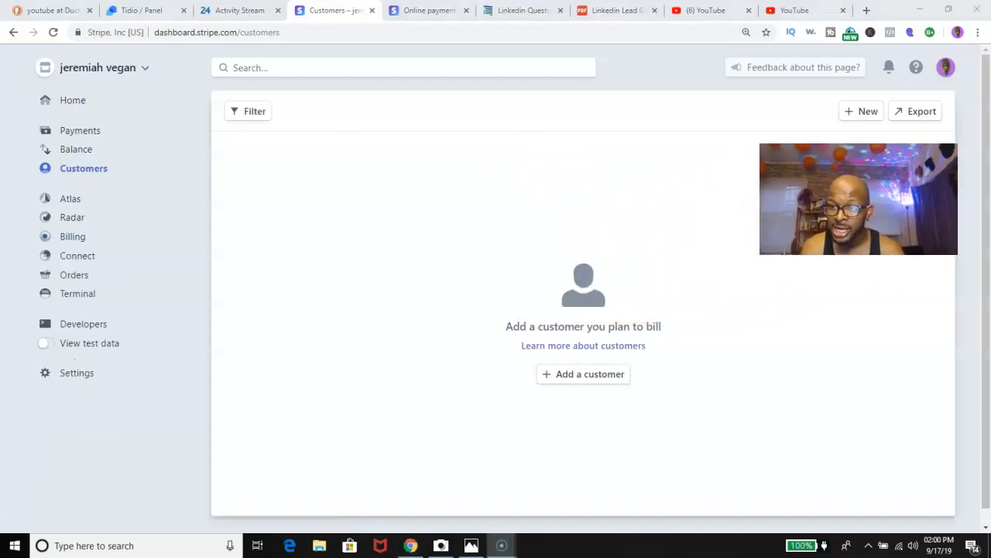
{"action": "left_click", "coordinate": [572, 376]}
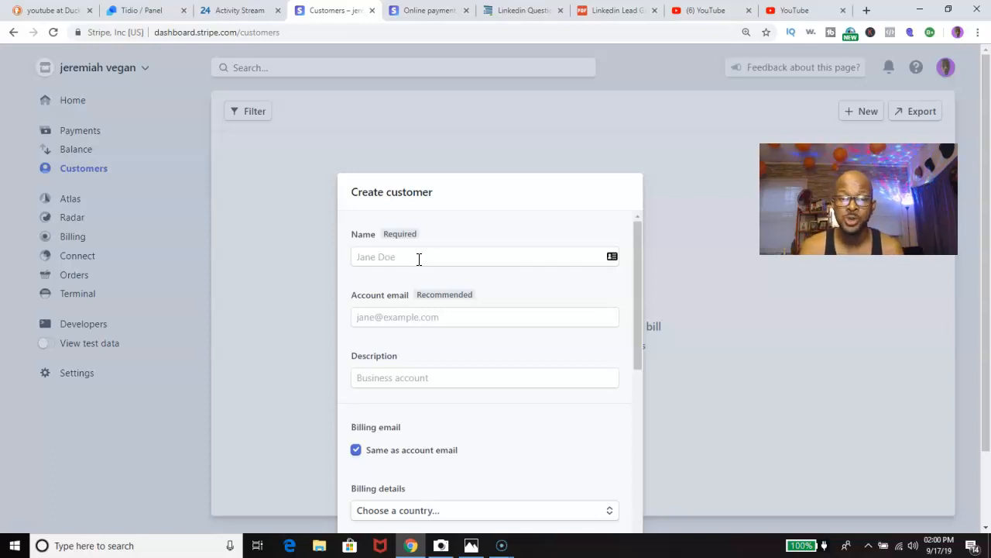
Enter the customer's full name in the Name field.
{"action": "left_click", "coordinate": [419, 258]}
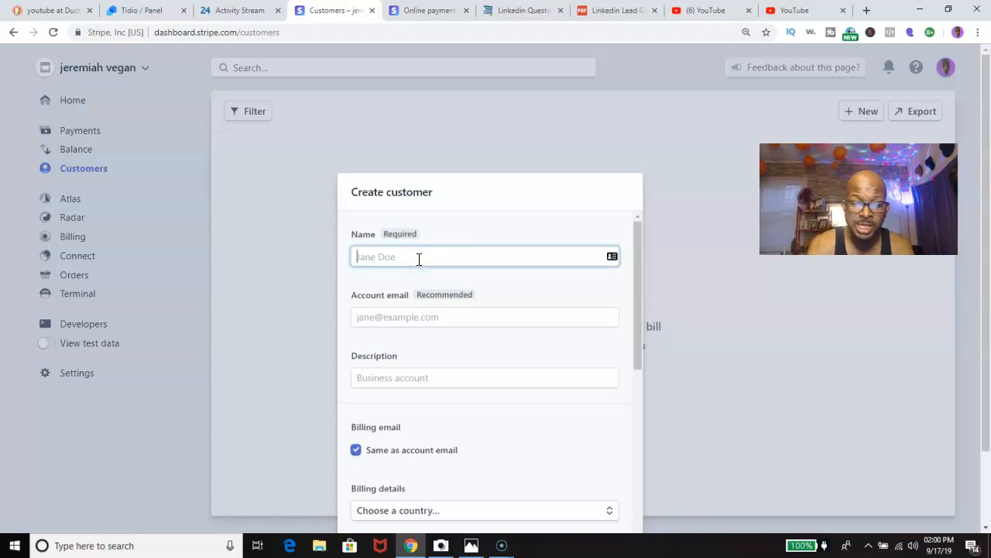
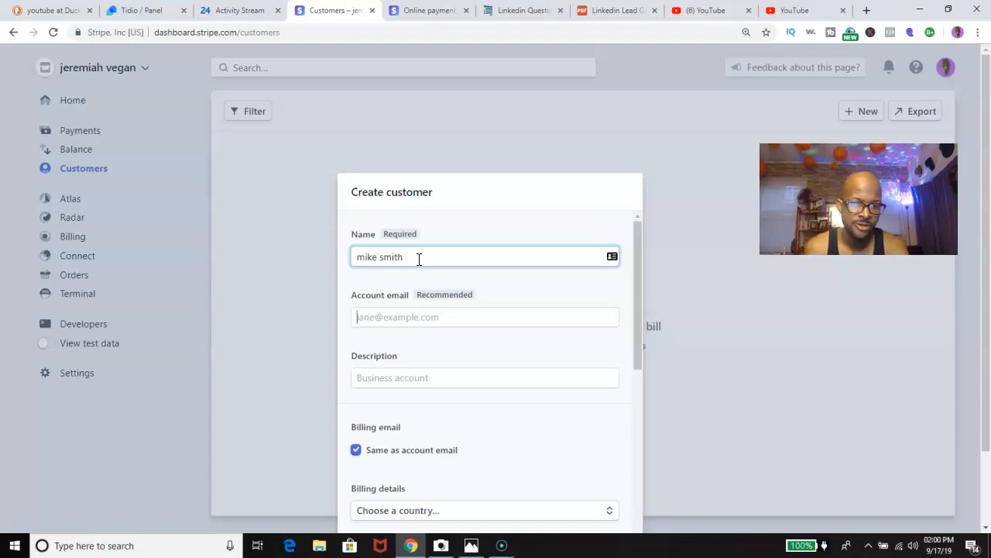
{"action": "key", "text": "Tab"}
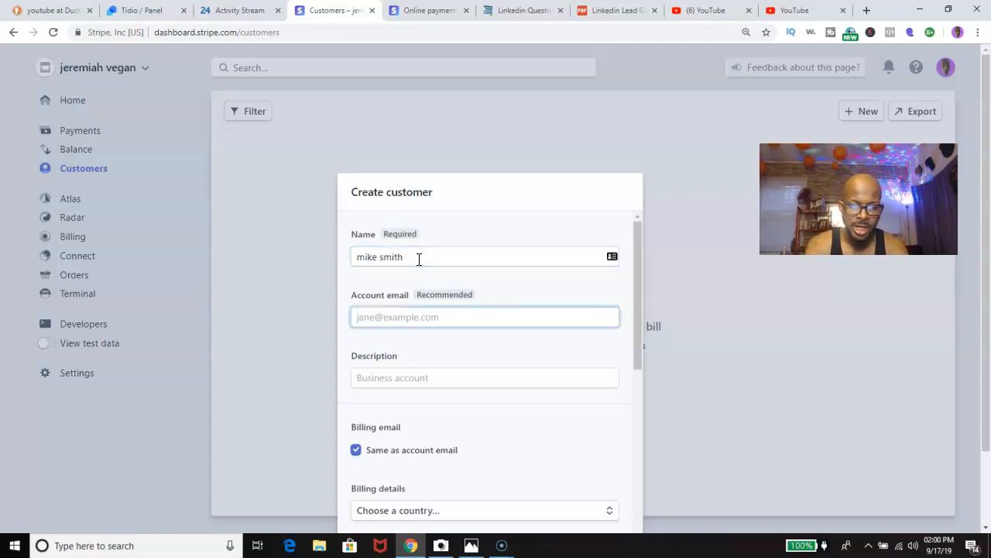
Fill in the customer's account email, fixing typos in the name and email.
{"action": "type", "text": "in"}
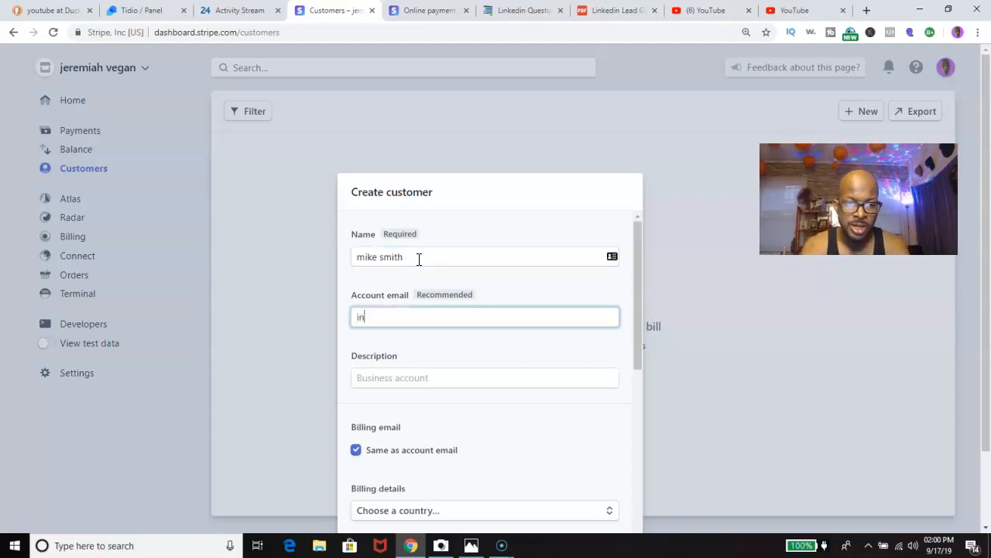
{"action": "type", "text": "fo@"}
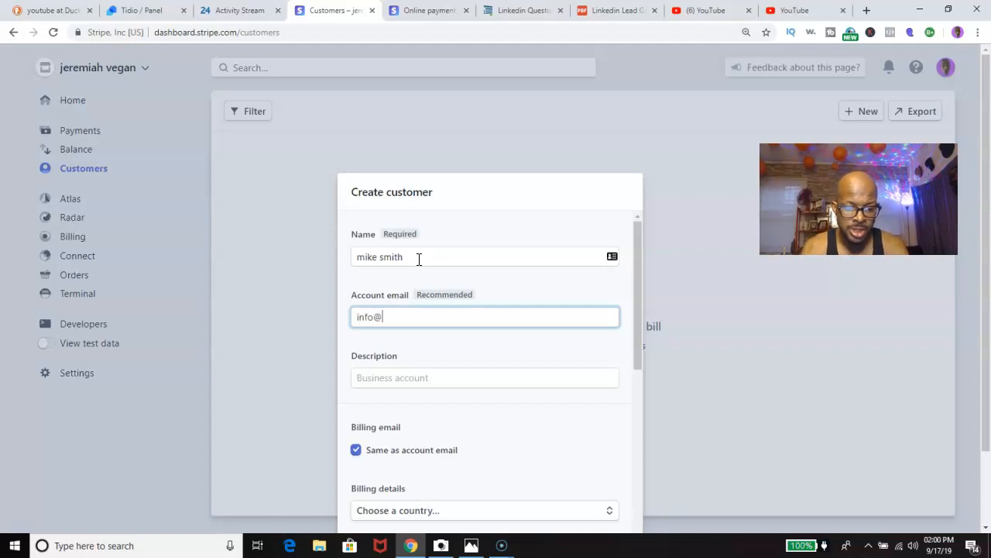
{"action": "key", "text": "BackSpace"}
{"action": "key", "text": "BackSpace"}
{"action": "left_click", "coordinate": [419, 259]}
{"action": "type", "text": "o"}
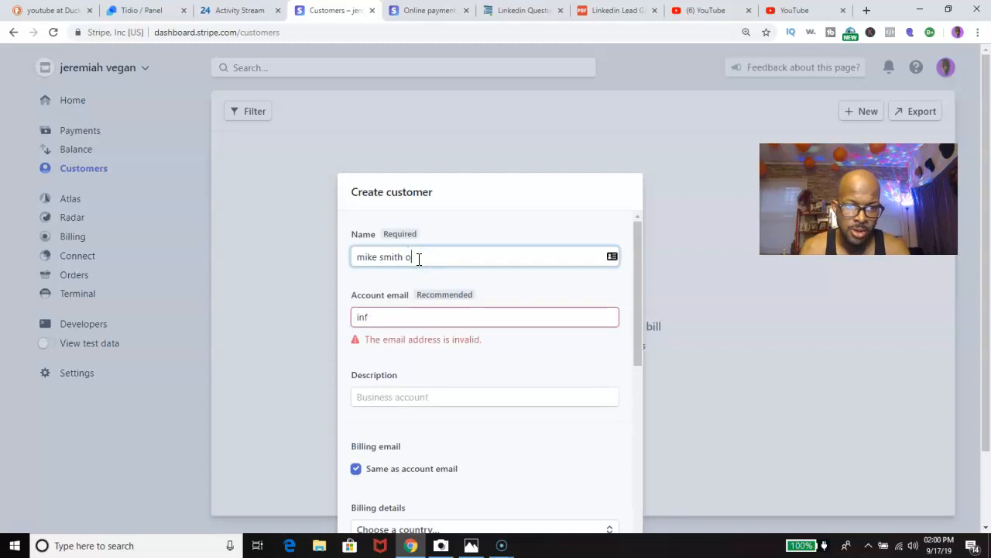
{"action": "key", "text": "BackSpace"}
{"action": "key", "text": "BackSpace"}
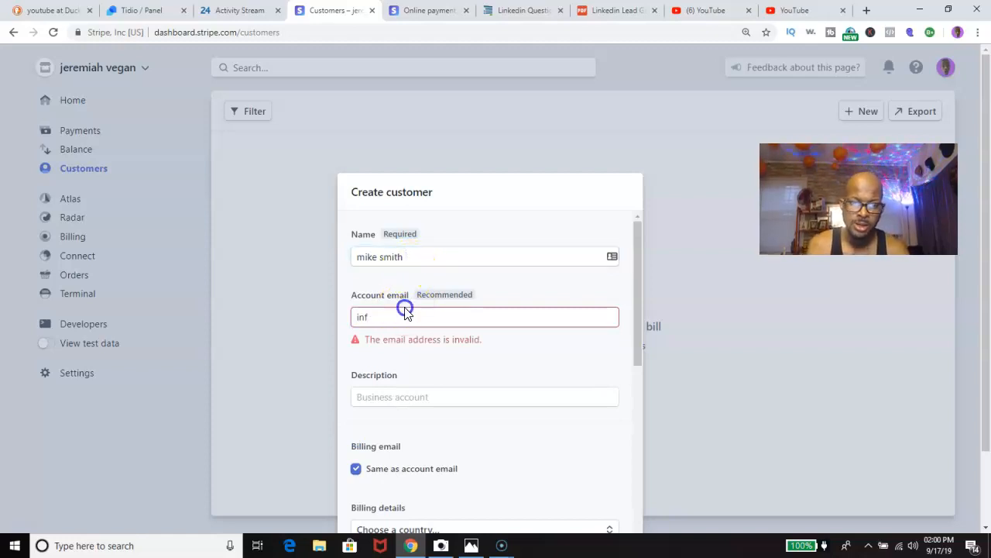
{"action": "left_click", "coordinate": [395, 316]}
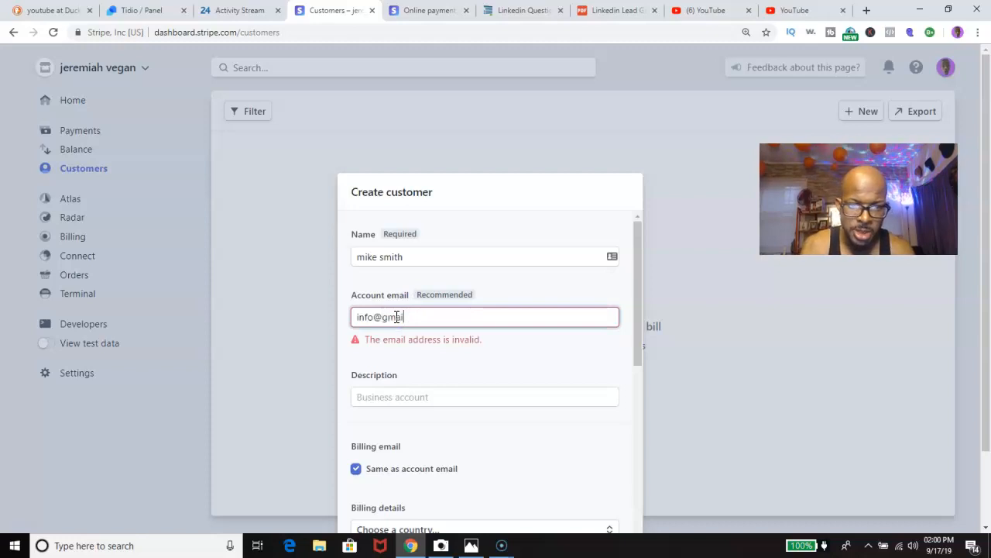
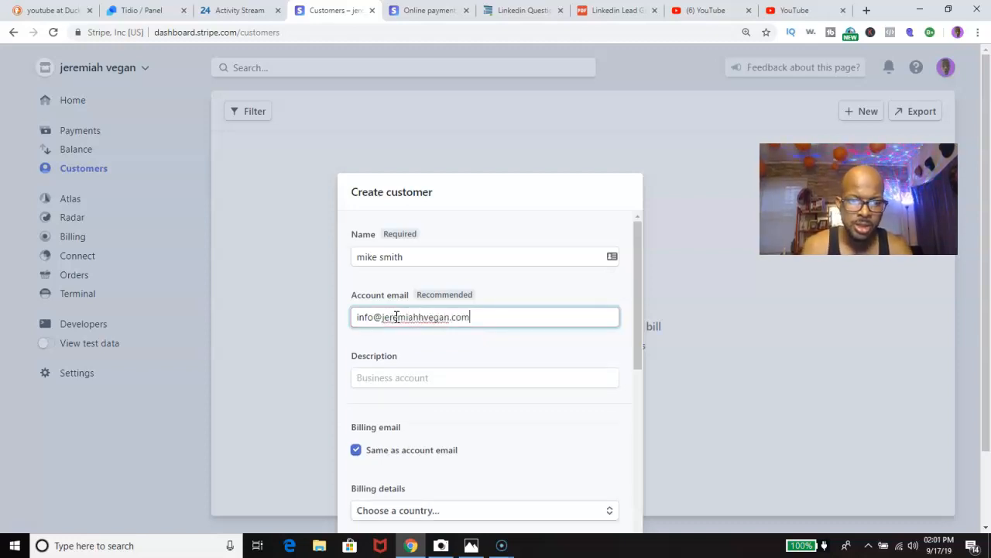
{"action": "scroll", "coordinate": [434, 318], "scroll_direction": "down", "scroll_amount": 2}
Enter the customer description 'master campaign', correcting the misspelling via spelling suggestions.
{"action": "left_click", "coordinate": [403, 244]}
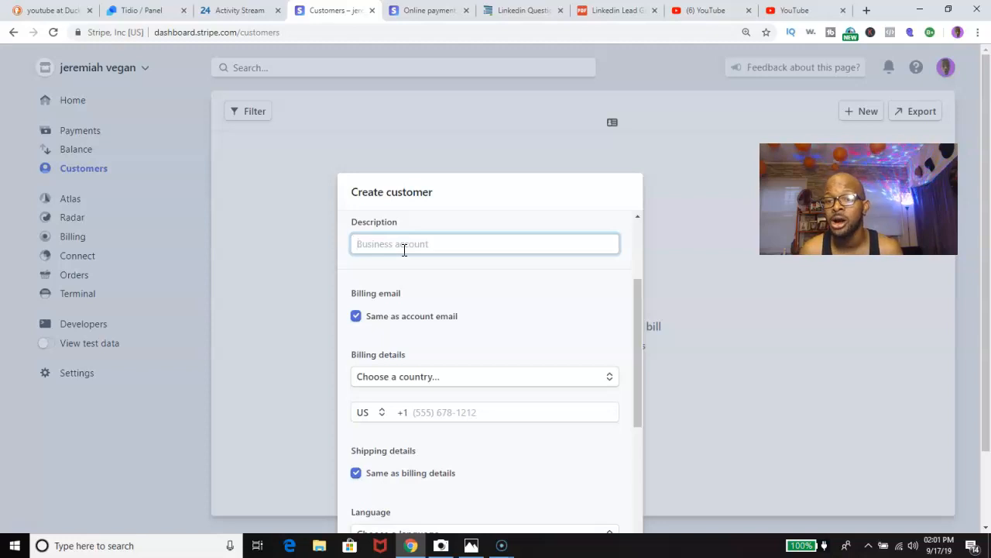
{"action": "type", "text": "mas"}
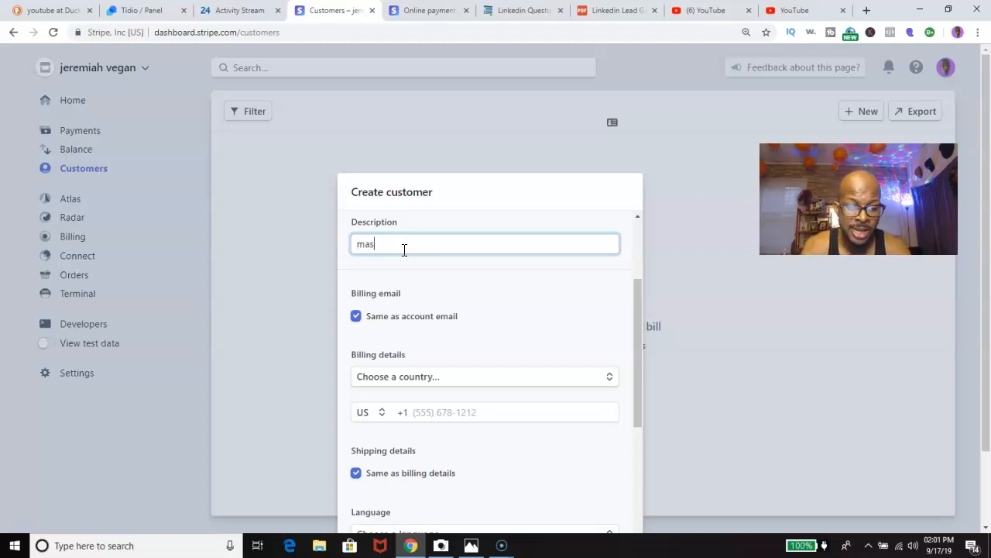
{"action": "type", "text": "ter camp"}
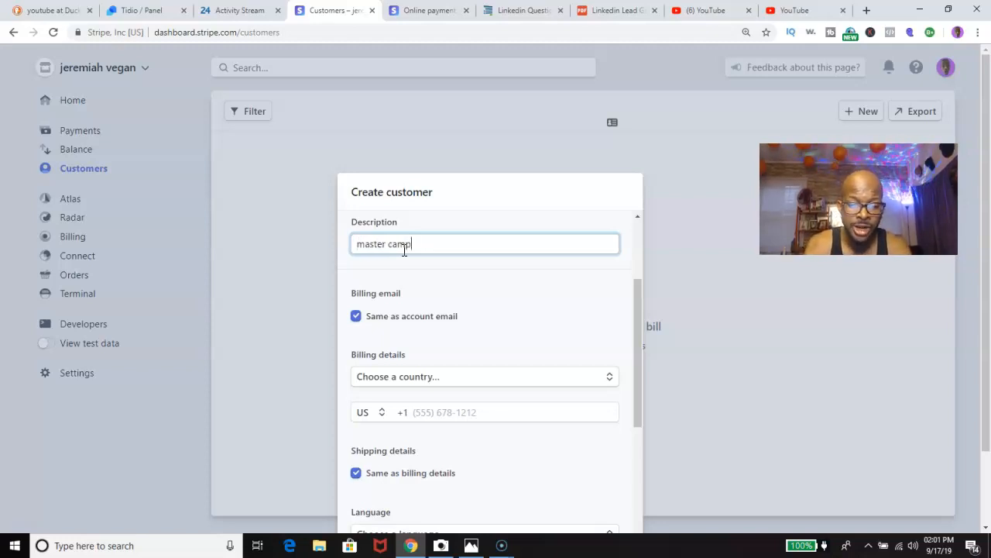
{"action": "type", "text": "ig"}
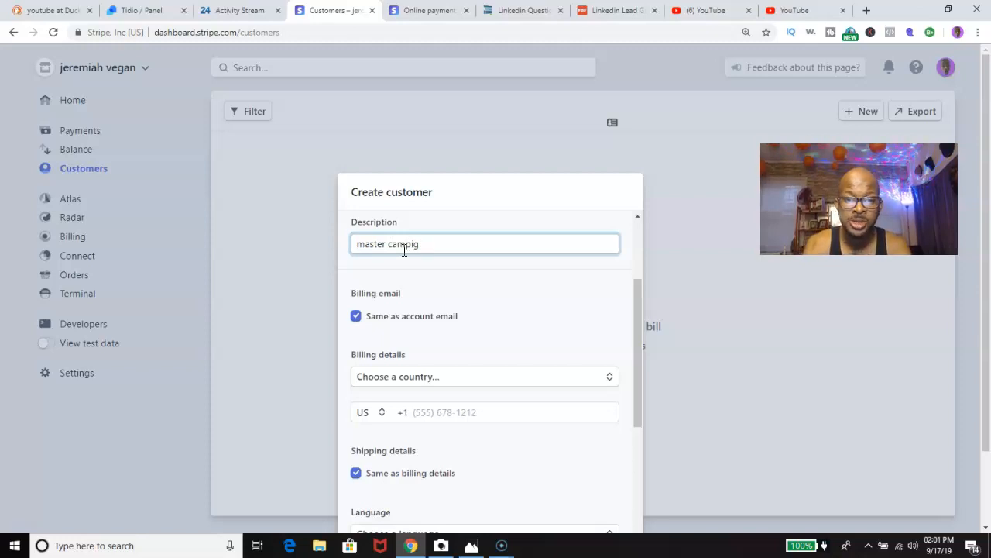
{"action": "key", "text": "BackSpace"}
{"action": "key", "text": "BackSpace"}
{"action": "type", "text": "agin"}
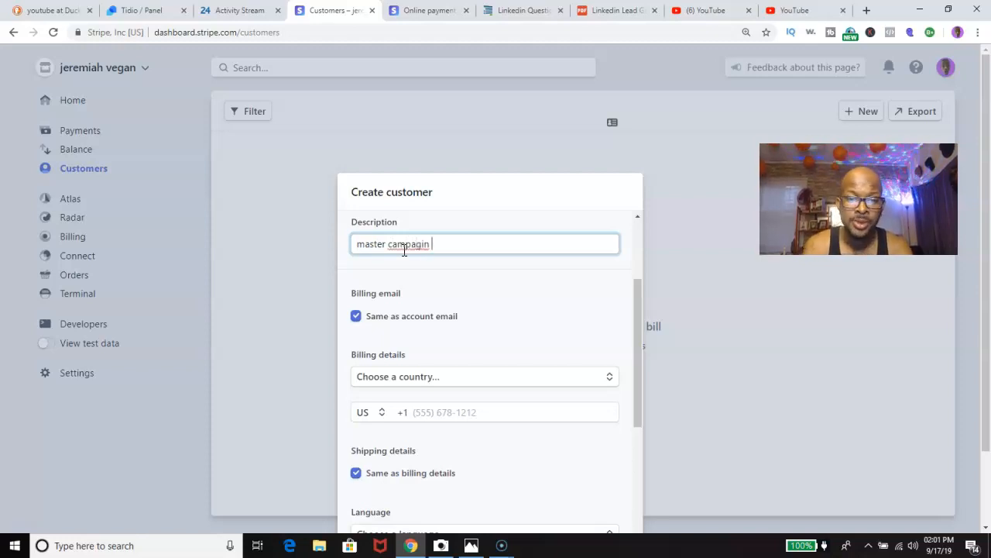
{"action": "left_click", "coordinate": [416, 240]}
{"action": "right_click", "coordinate": [418, 244]}
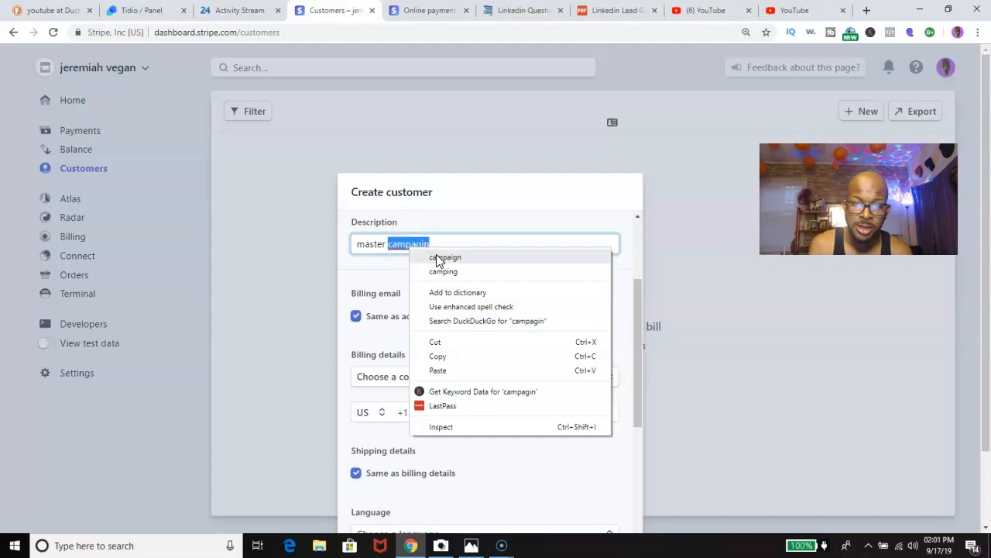
{"action": "left_click", "coordinate": [440, 257]}
{"action": "scroll", "coordinate": [437, 260], "scroll_direction": "down", "scroll_amount": 3}
{"action": "scroll", "coordinate": [438, 260], "scroll_direction": "up", "scroll_amount": 2}
{"action": "scroll", "coordinate": [438, 260], "scroll_direction": "down", "scroll_amount": 4}
Set the customer's language to English and currency to USD - US Dollar.
{"action": "left_click", "coordinate": [426, 268]}
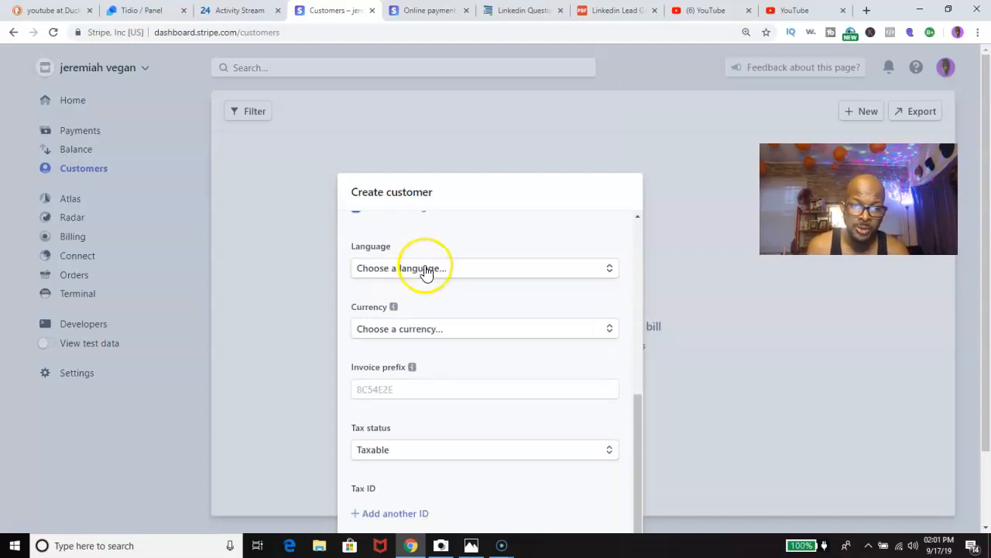
{"action": "type", "text": "en"}
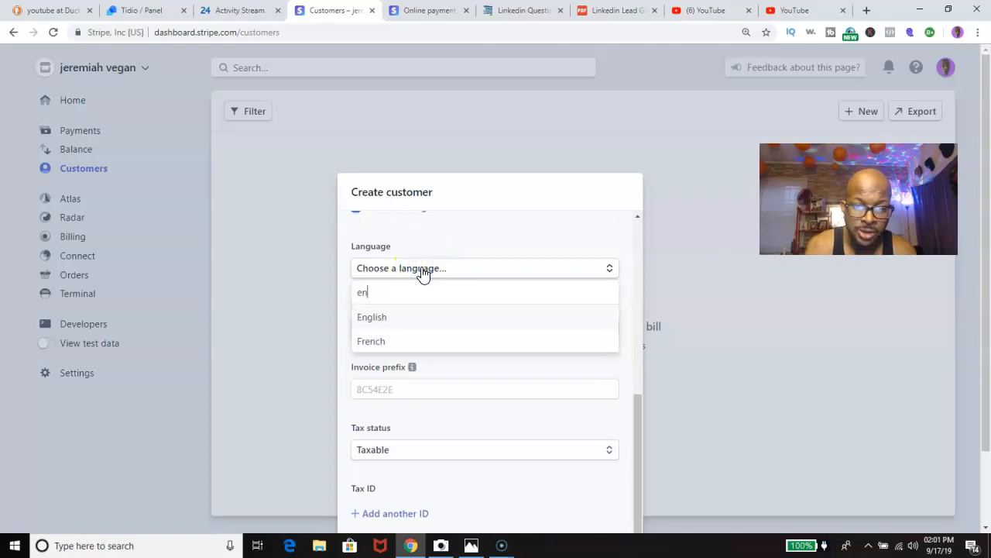
{"action": "left_click", "coordinate": [410, 316]}
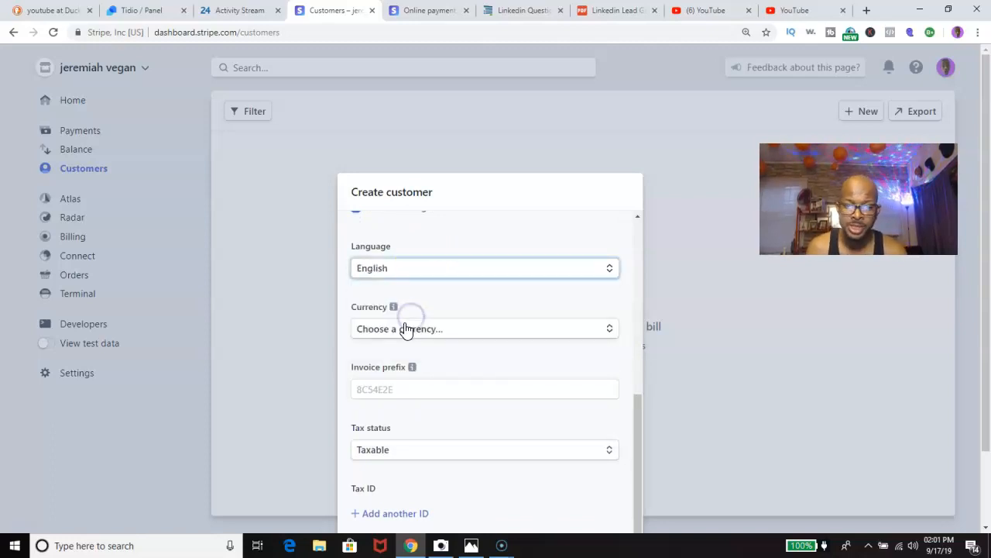
{"action": "left_click", "coordinate": [402, 332]}
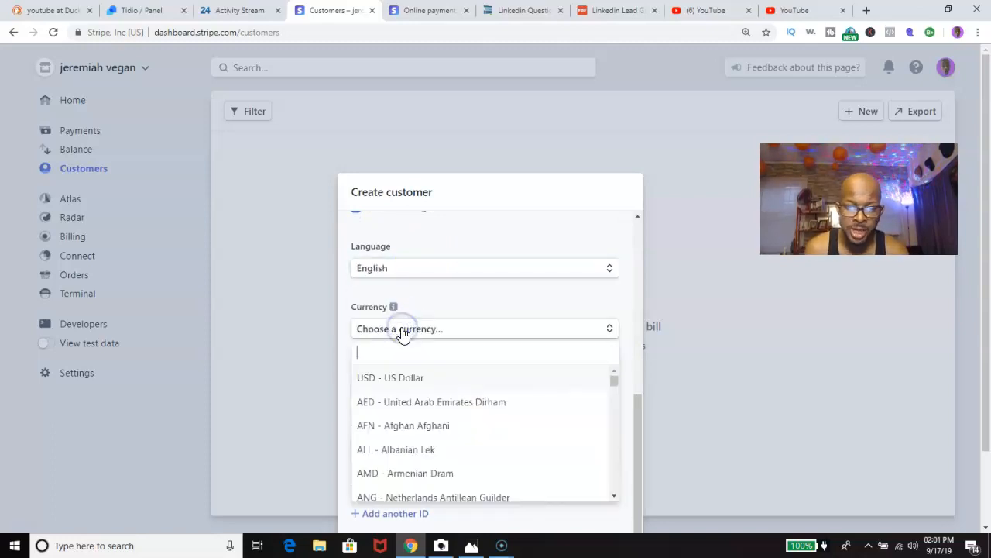
{"action": "left_click", "coordinate": [395, 377]}
{"action": "scroll", "coordinate": [395, 380], "scroll_direction": "down", "scroll_amount": 1}
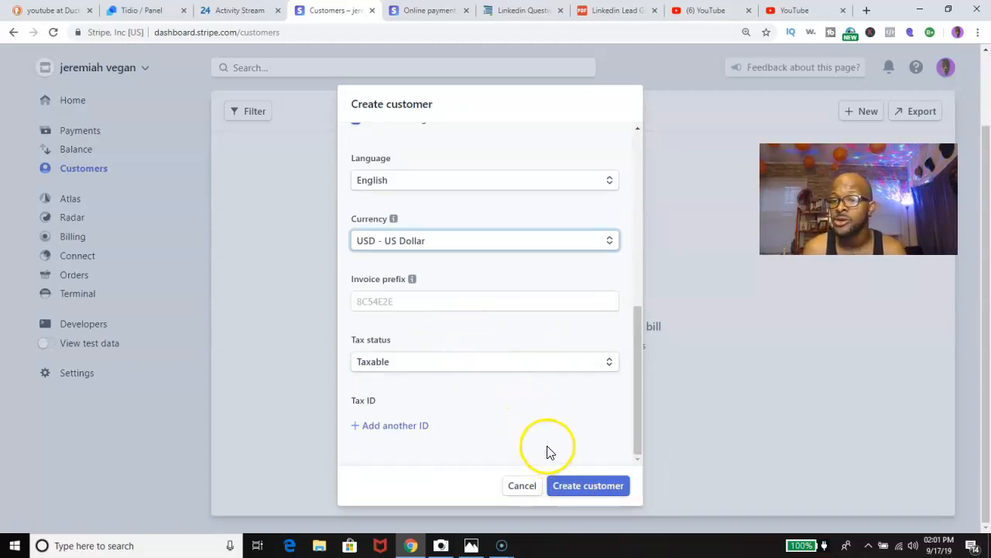
Save the master campaign customer and open its details page.
{"action": "left_click", "coordinate": [578, 490]}
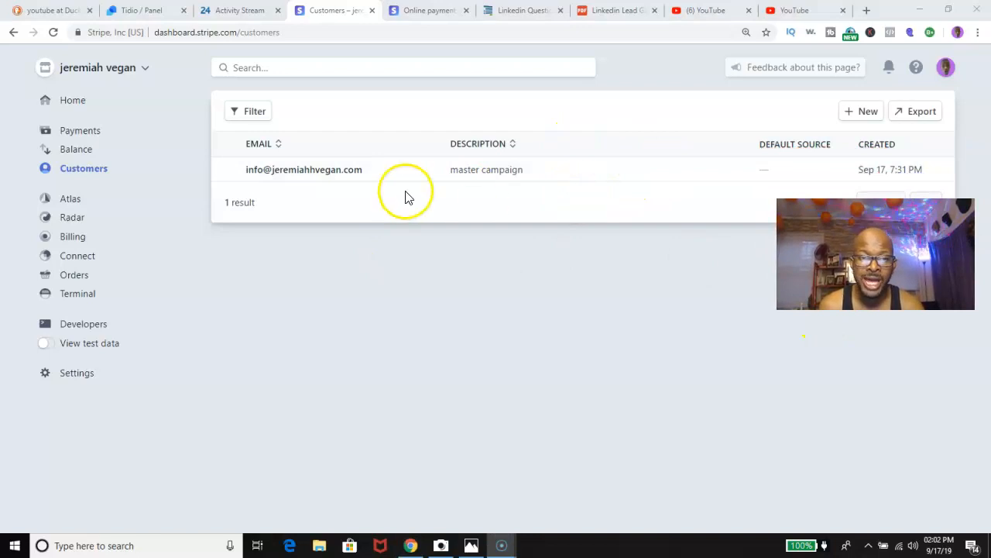
{"action": "left_click", "coordinate": [480, 172]}
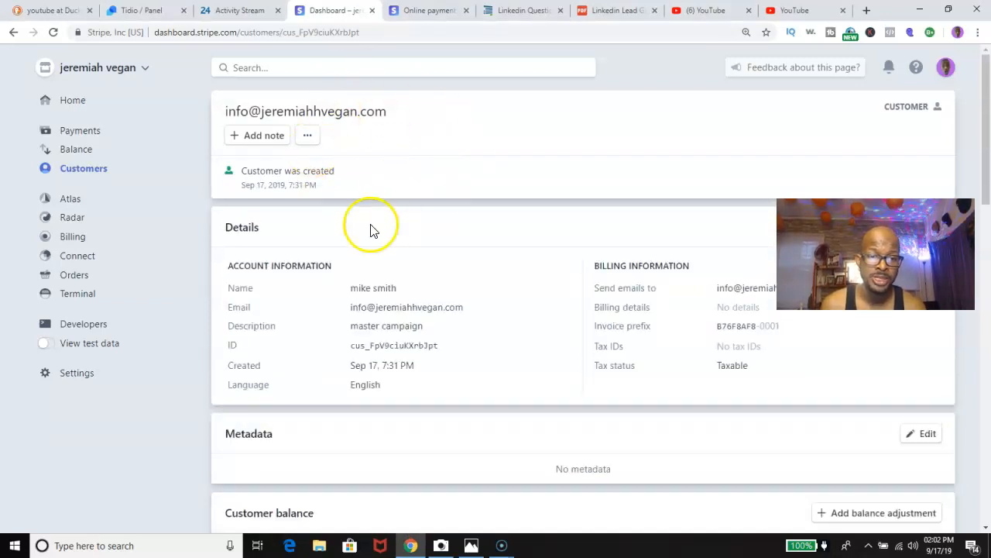
Go to Billing > Invoices and start a new invoice.
{"action": "left_click", "coordinate": [68, 237]}
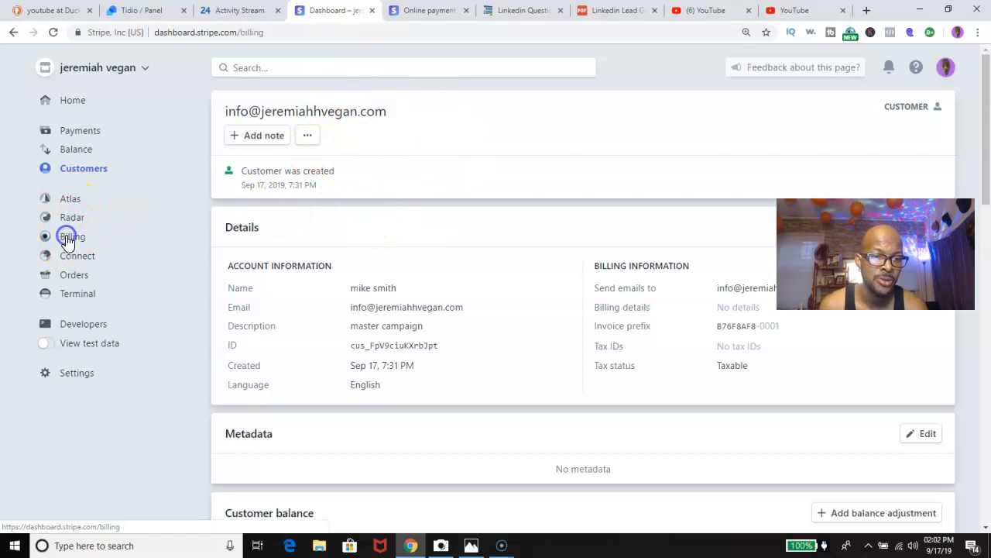
{"action": "left_click", "coordinate": [77, 257]}
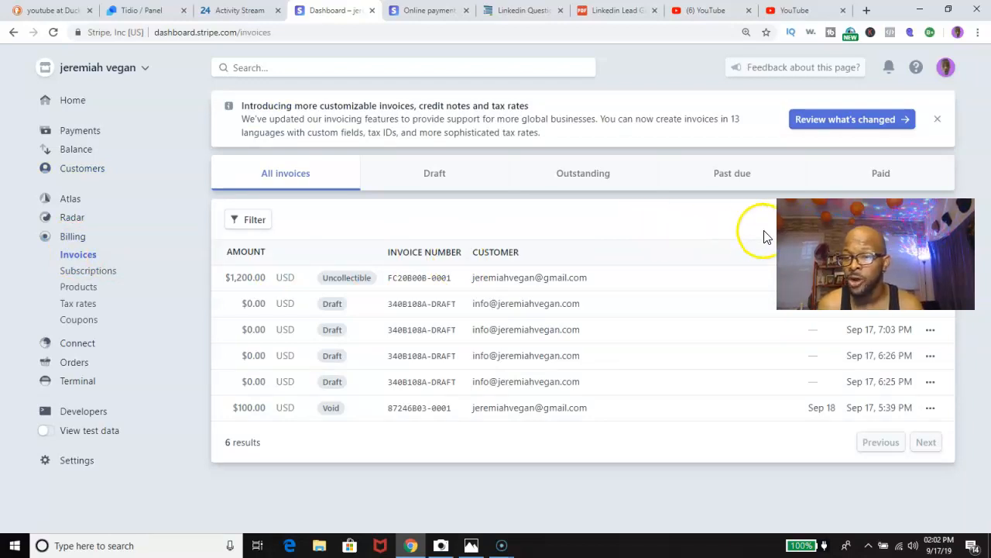
{"action": "left_click_drag", "start_coordinate": [920, 282], "coordinate": [688, 275]}
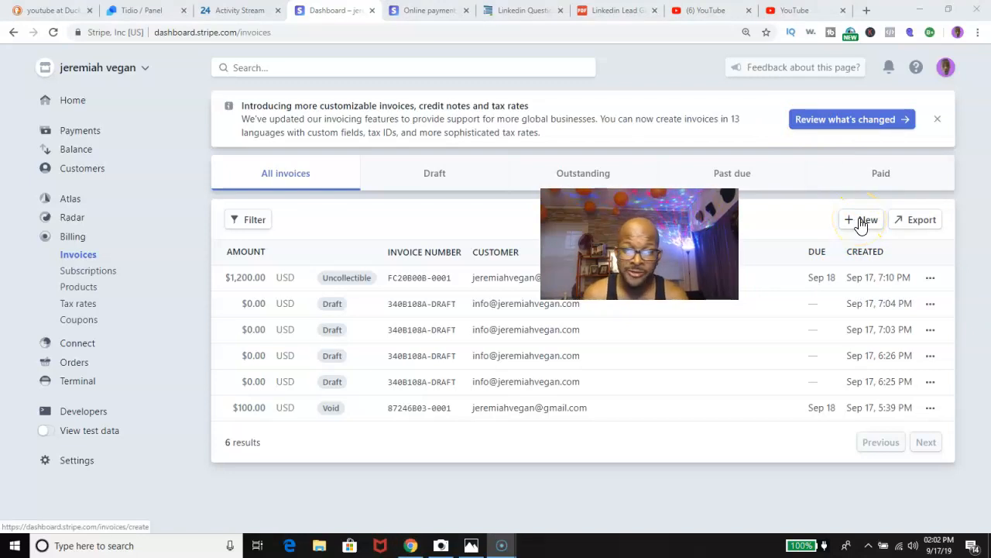
{"action": "left_click", "coordinate": [861, 222]}
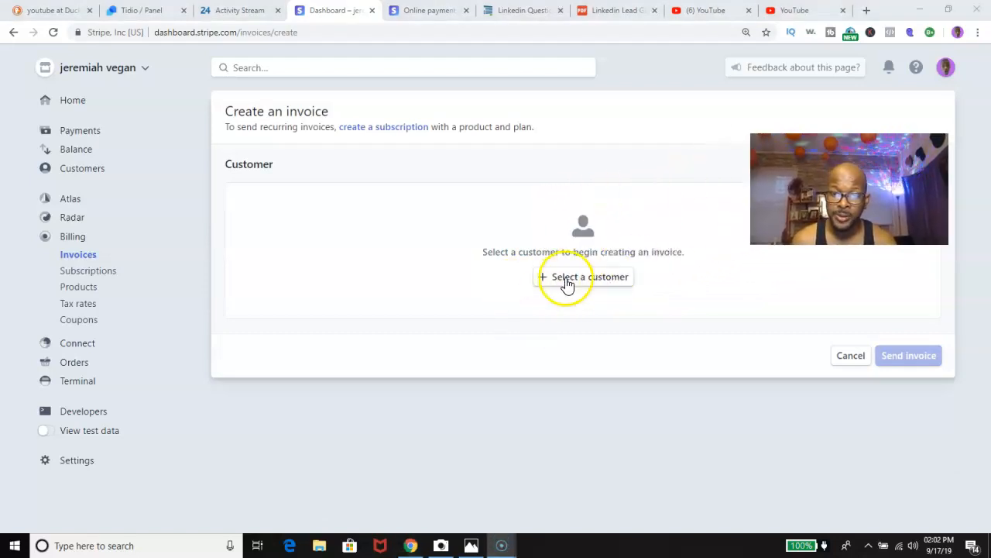
Select the master campaign customer as the invoice's recipient.
{"action": "left_click", "coordinate": [568, 282]}
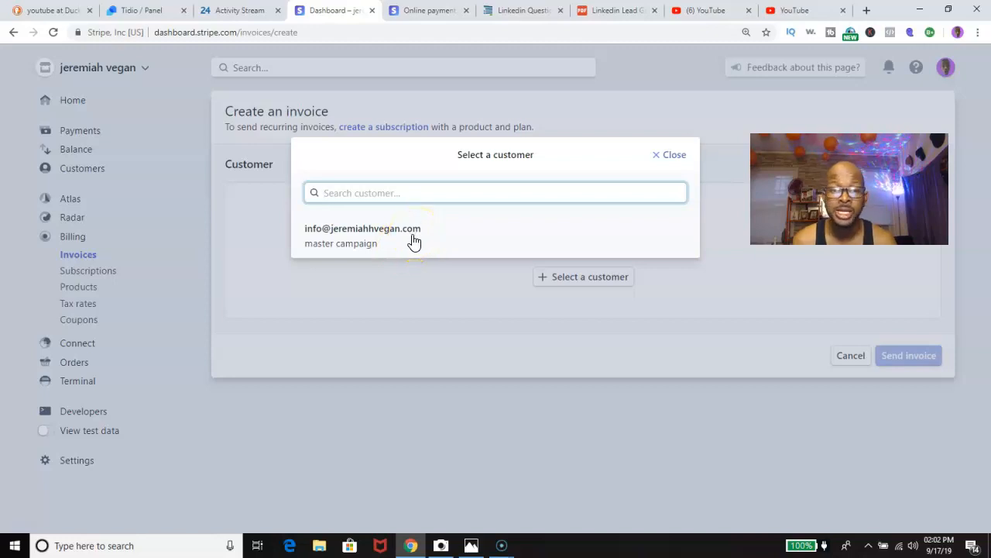
{"action": "left_click", "coordinate": [347, 243]}
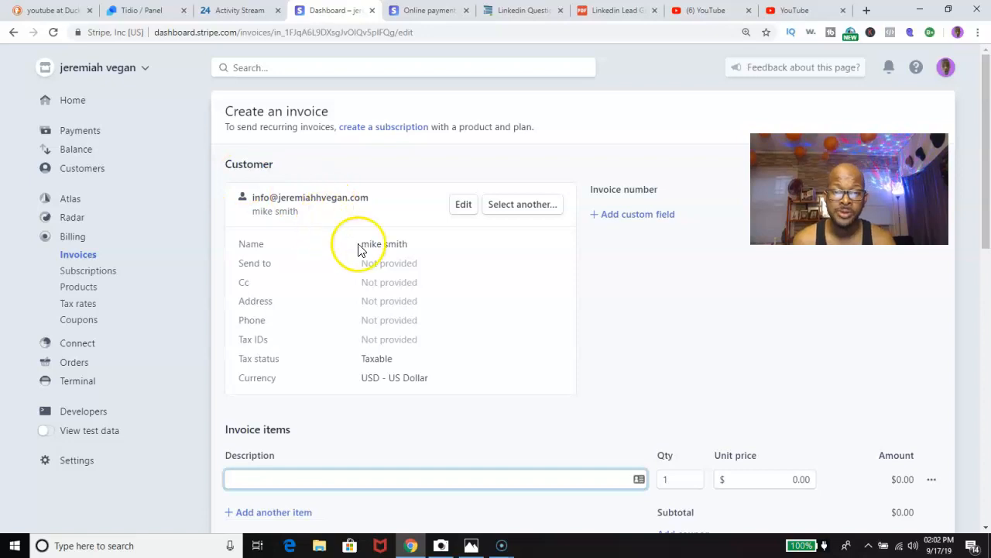
Set the invoice item's unit price to 1,200.00 and describe it as 'master campaign'.
{"action": "scroll", "coordinate": [380, 221], "scroll_direction": "down", "scroll_amount": 3}
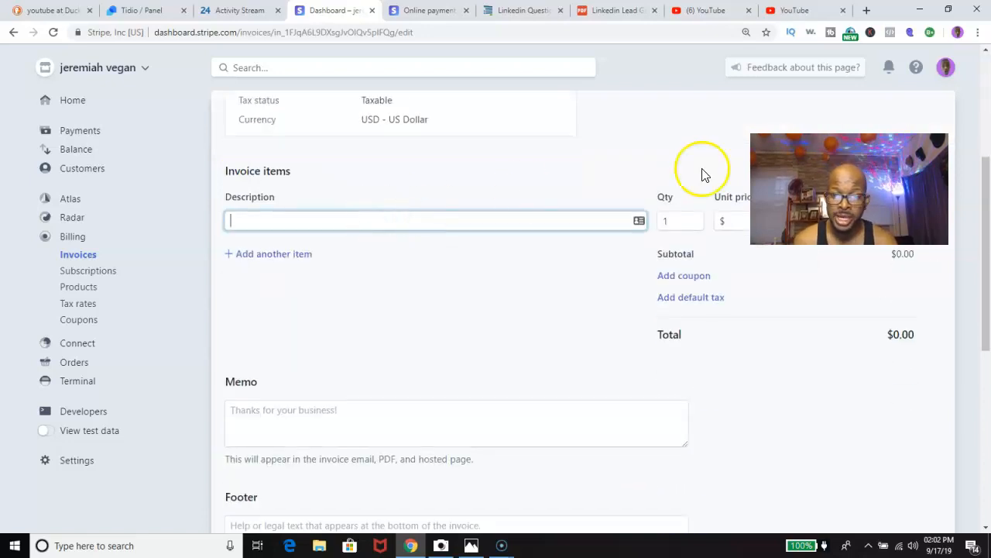
{"action": "left_click", "coordinate": [792, 221]}
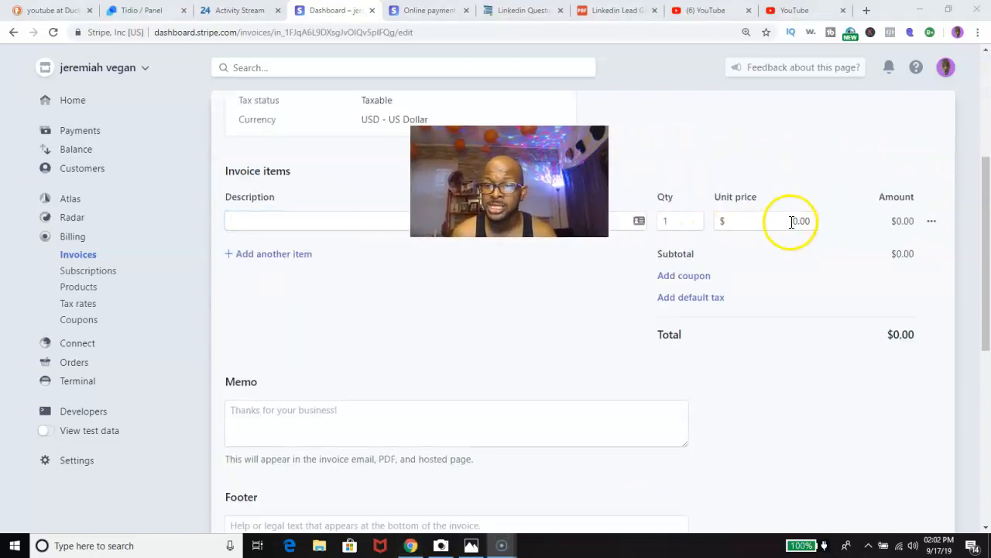
{"action": "double_click", "coordinate": [790, 224]}
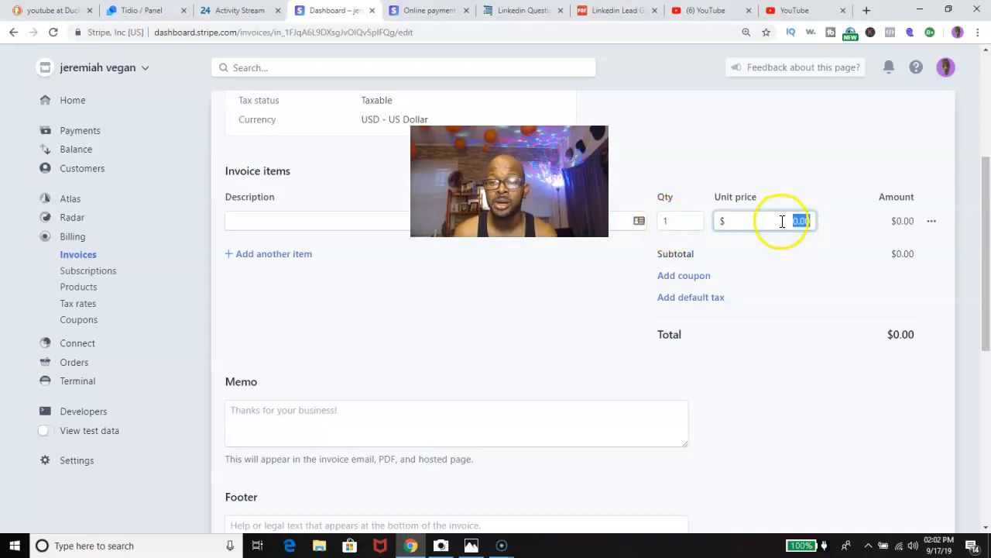
{"action": "type", "text": "1200"}
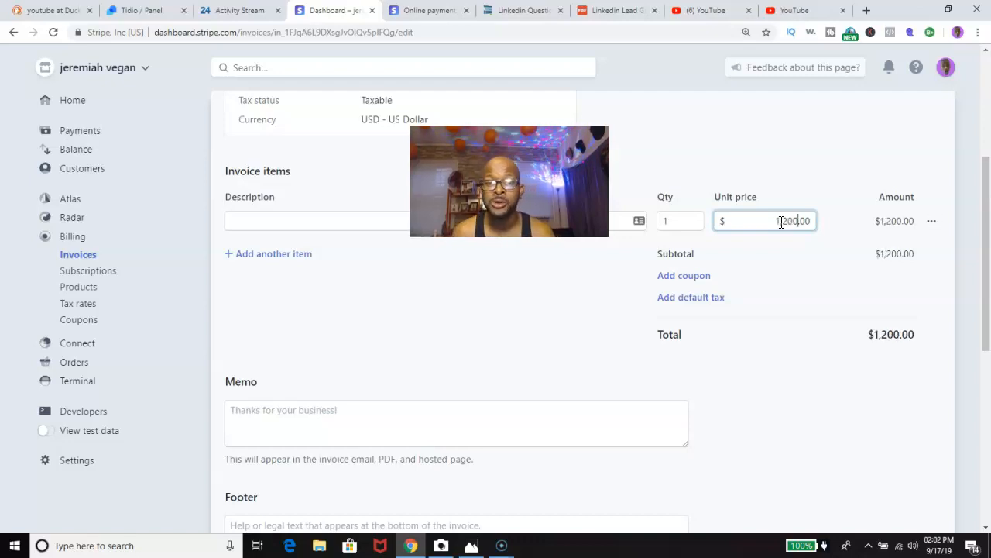
{"action": "left_click", "coordinate": [500, 252]}
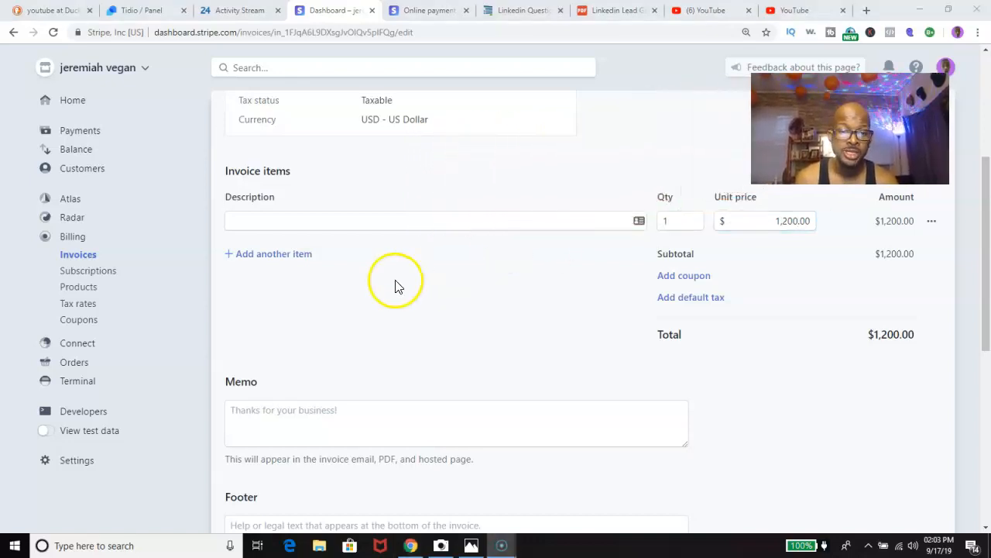
{"action": "scroll", "coordinate": [367, 298], "scroll_direction": "down", "scroll_amount": 1}
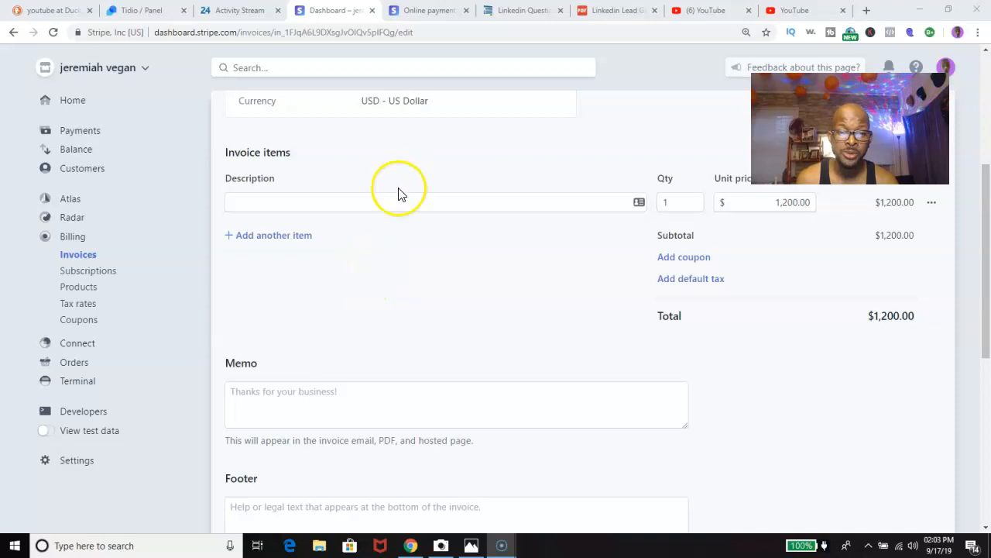
{"action": "left_click", "coordinate": [394, 204]}
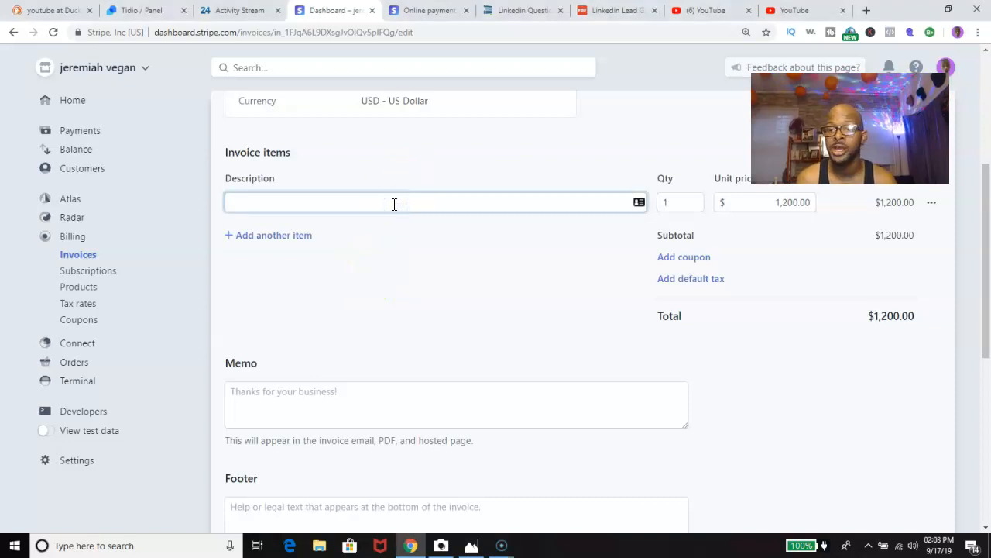
{"action": "type", "text": "maste"}
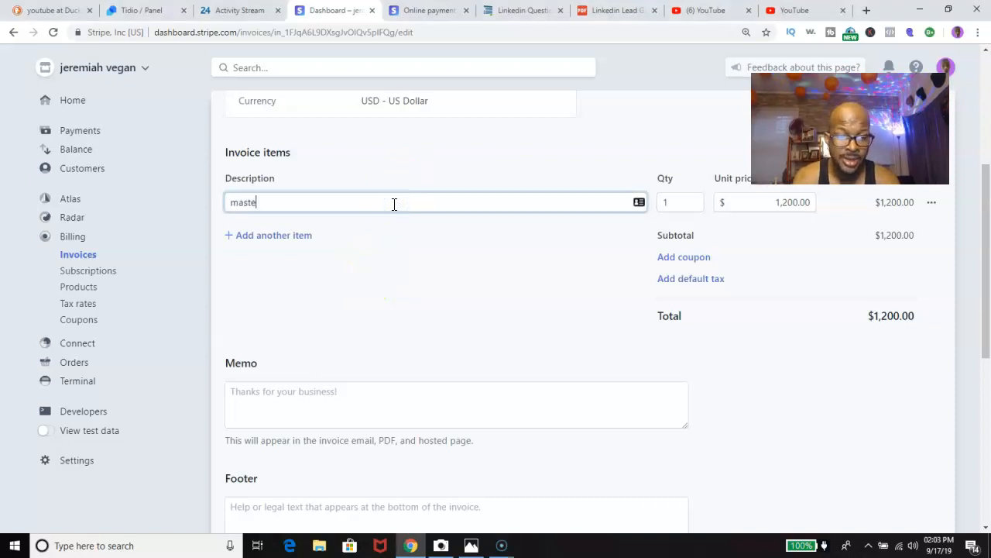
{"action": "type", "text": "r cak"}
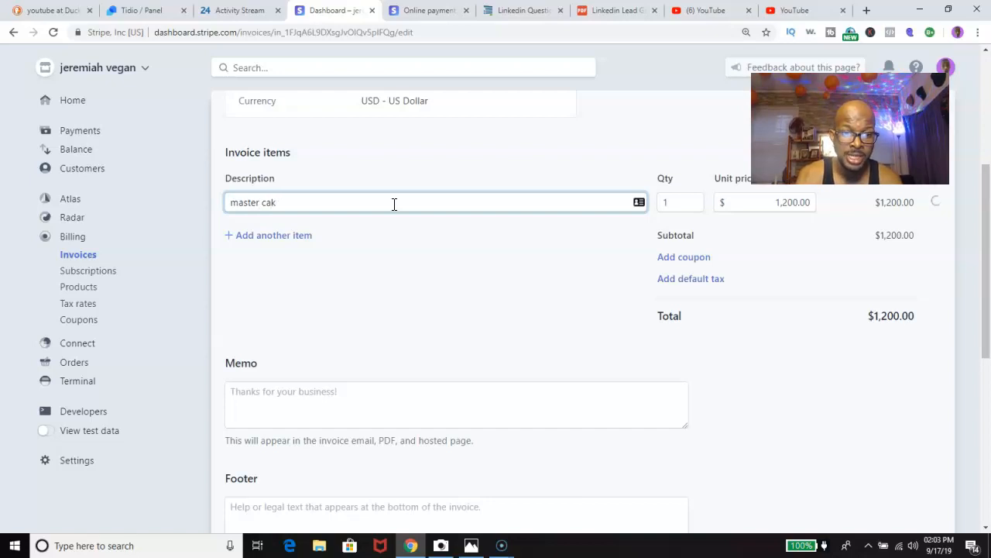
{"action": "type", "text": "pmpaign"}
{"action": "scroll", "coordinate": [393, 205], "scroll_direction": "down", "scroll_amount": 1}
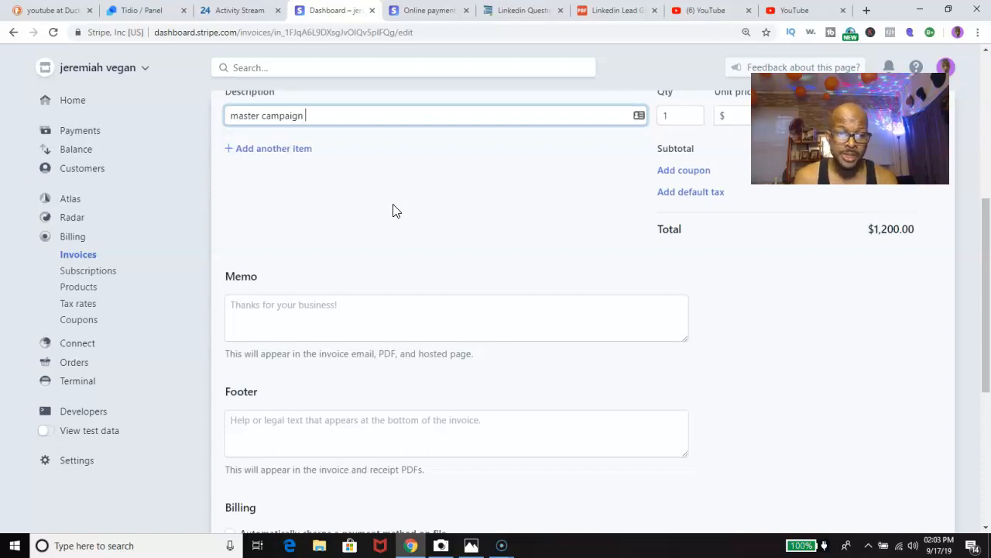
{"action": "scroll", "coordinate": [394, 208], "scroll_direction": "down", "scroll_amount": 3}
{"action": "scroll", "coordinate": [364, 220], "scroll_direction": "up", "scroll_amount": 2}
Write the memo 'master campaign -1000 invites plus more . linkedin lead genearation'.
{"action": "left_click", "coordinate": [316, 228]}
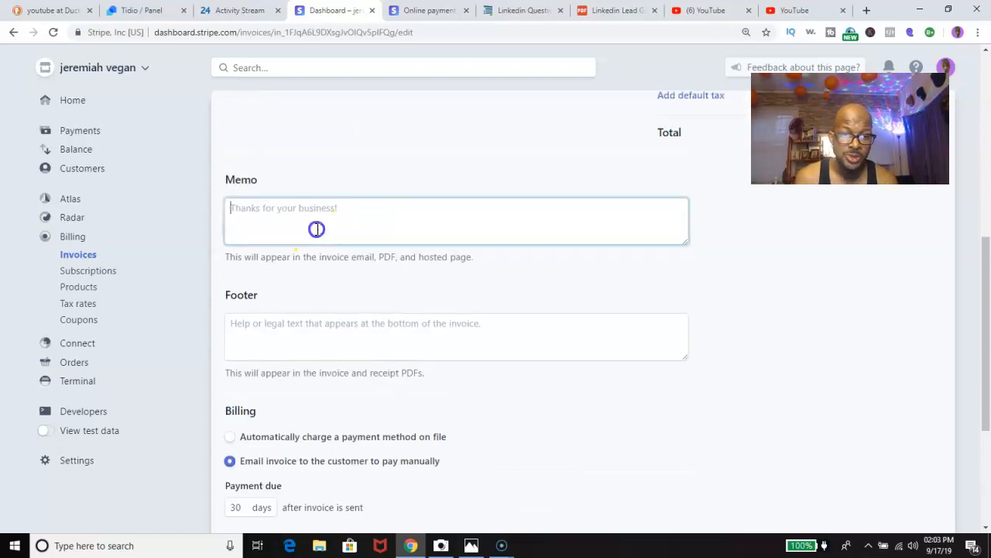
{"action": "type", "text": "master campaign"}
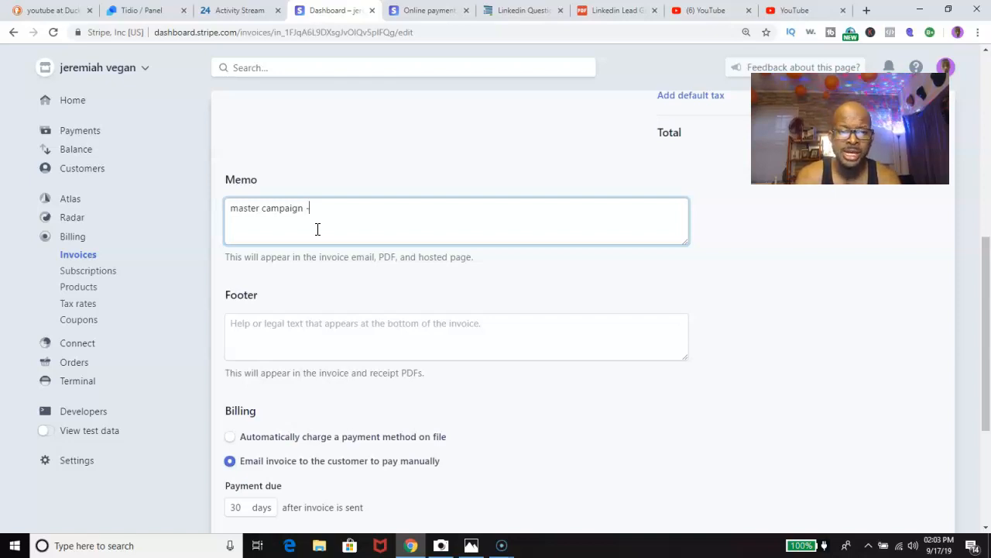
{"action": "type", "text": "-100"}
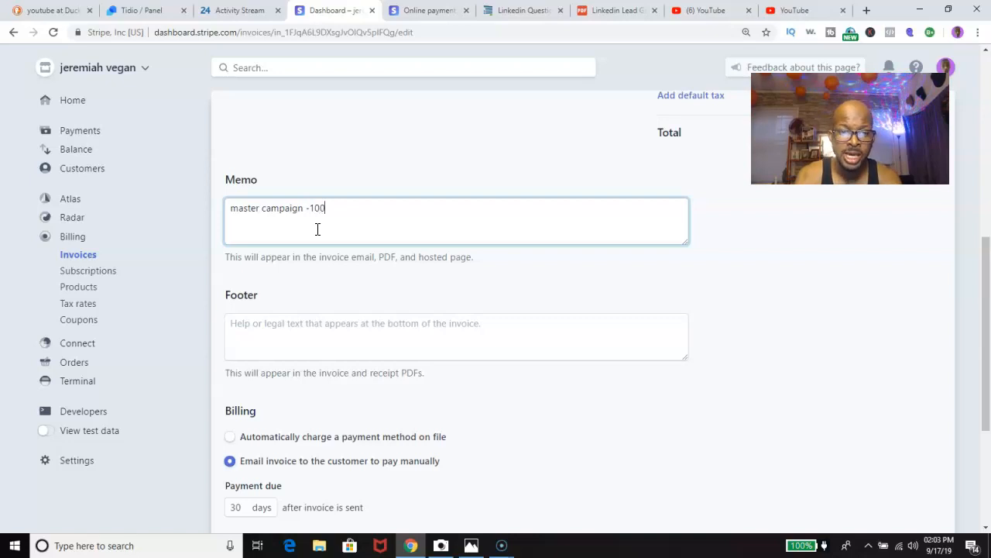
{"action": "type", "text": "0 in"}
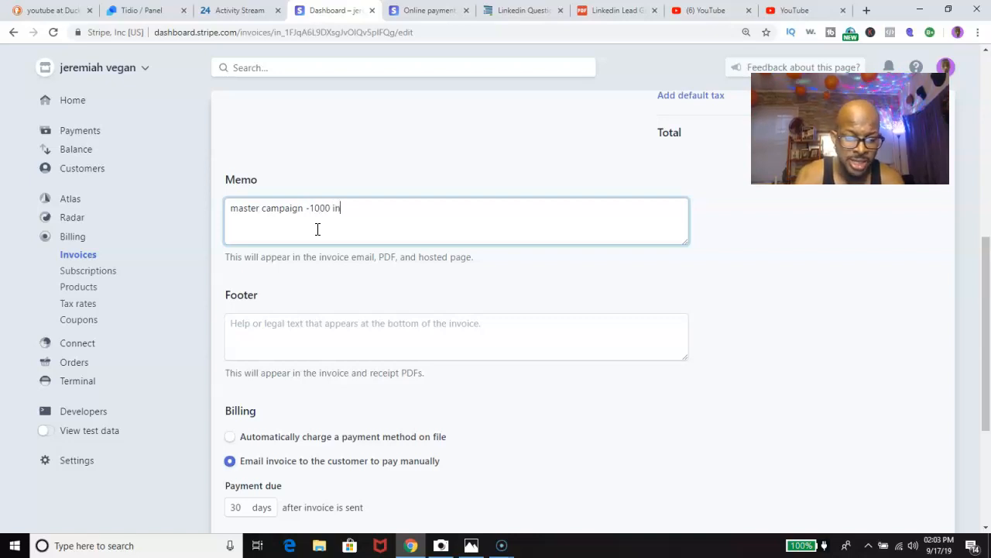
{"action": "type", "text": "vites pl"}
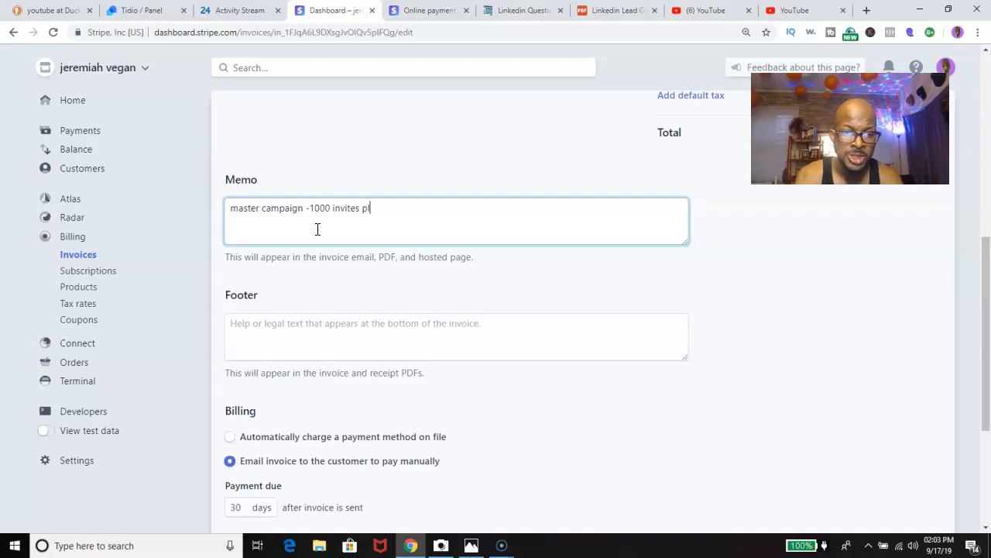
{"action": "type", "text": "us "}
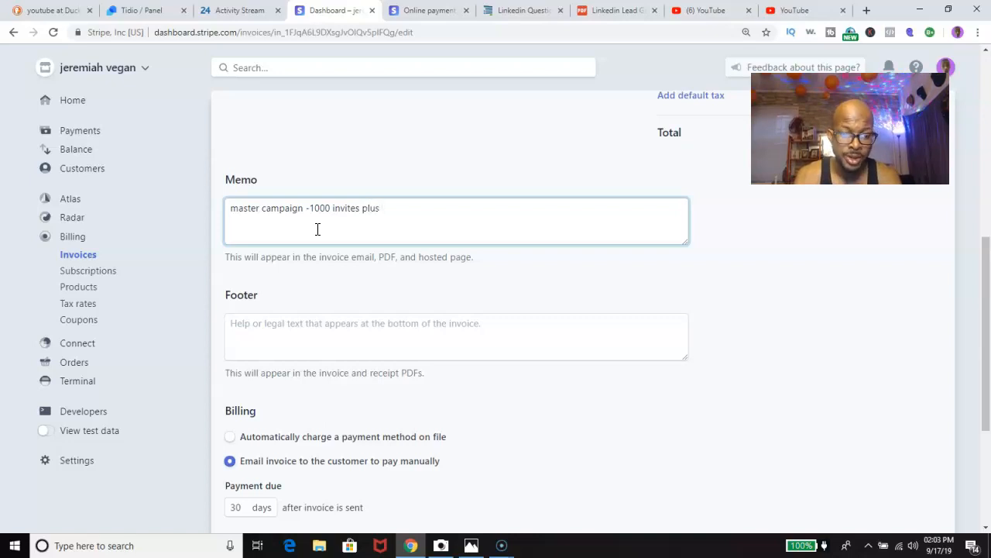
{"action": "type", "text": "more"}
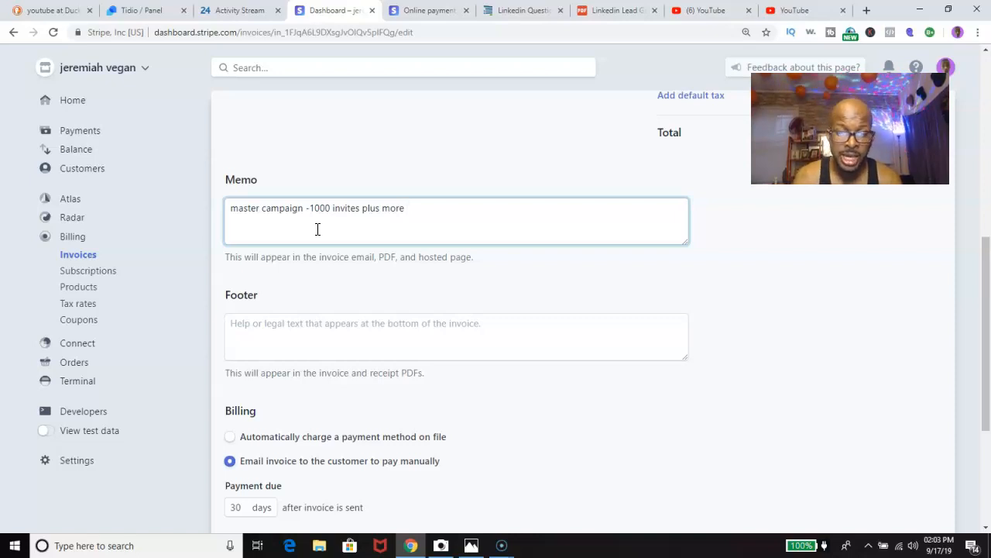
{"action": "type", "text": "lead"}
{"action": "key", "text": "BackSpace"}
{"action": "key", "text": "BackSpace"}
{"action": "type", "text": "in"}
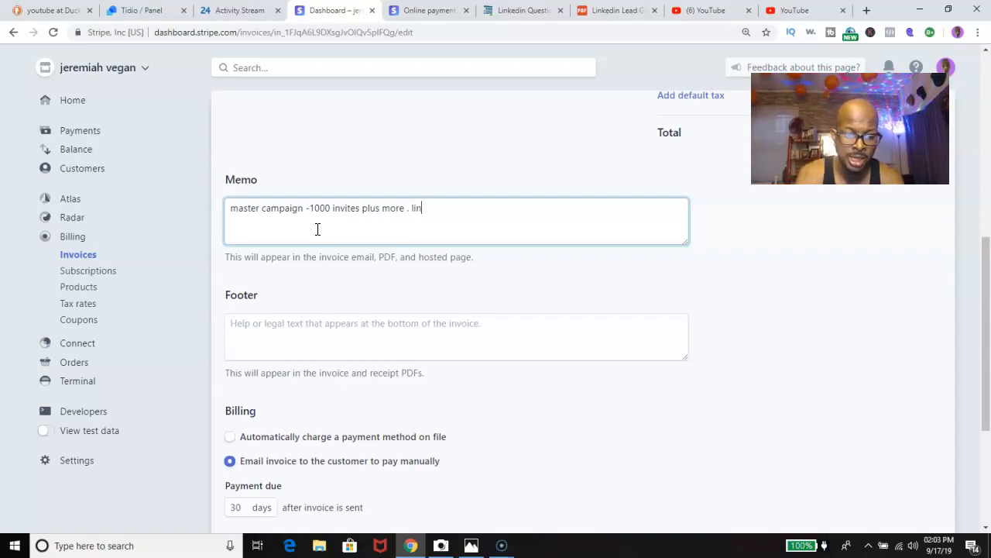
{"action": "type", "text": "kedin lead genearation"}
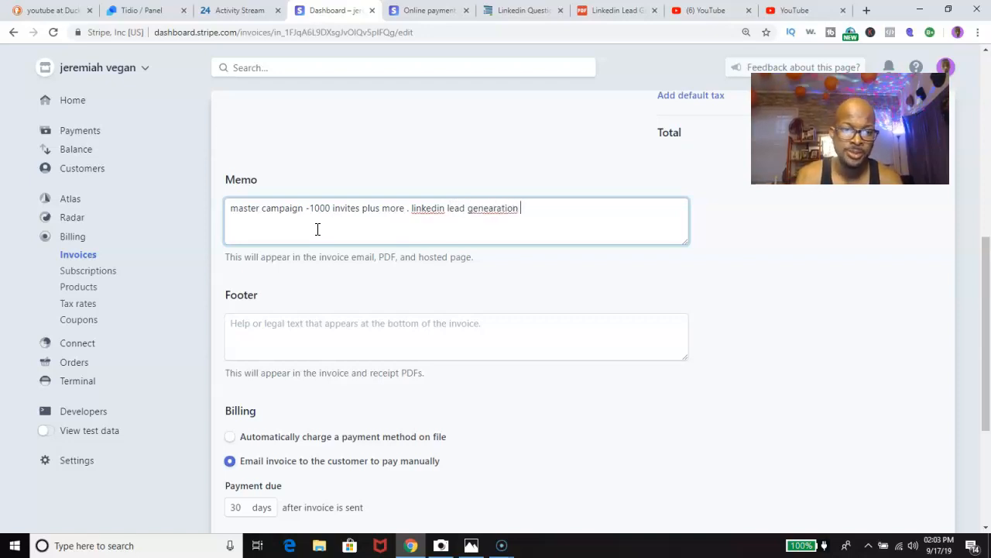
{"action": "scroll", "coordinate": [318, 229], "scroll_direction": "down", "scroll_amount": 3}
Change the payment due period from 30 days to 1 day.
{"action": "left_click", "coordinate": [226, 277]}
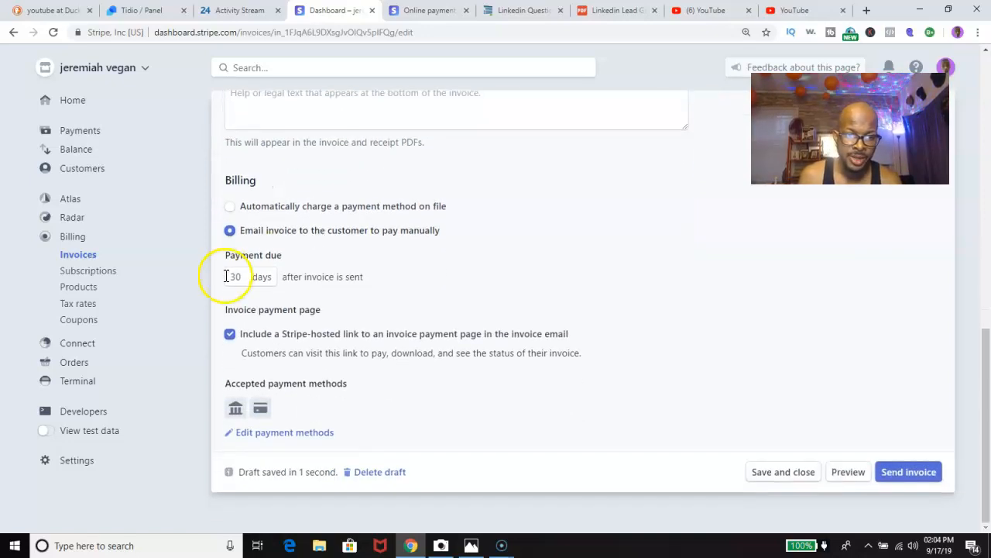
{"action": "left_click", "coordinate": [243, 277]}
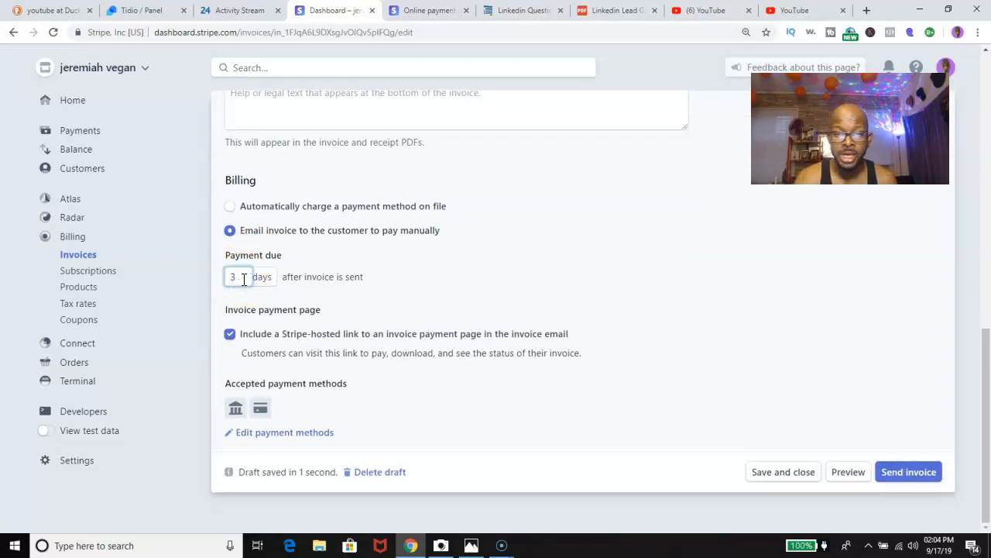
{"action": "key", "text": "BackSpace"}
{"action": "type", "text": "1"}
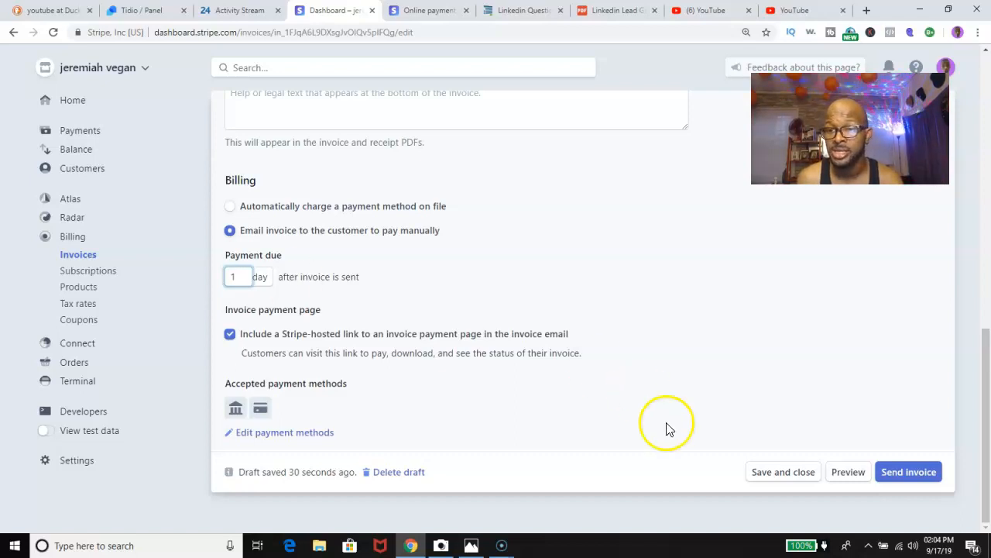
Send the $1,200.00 master campaign invoice with a Cc e-mail address added, then go to Products.
{"action": "left_click", "coordinate": [896, 474]}
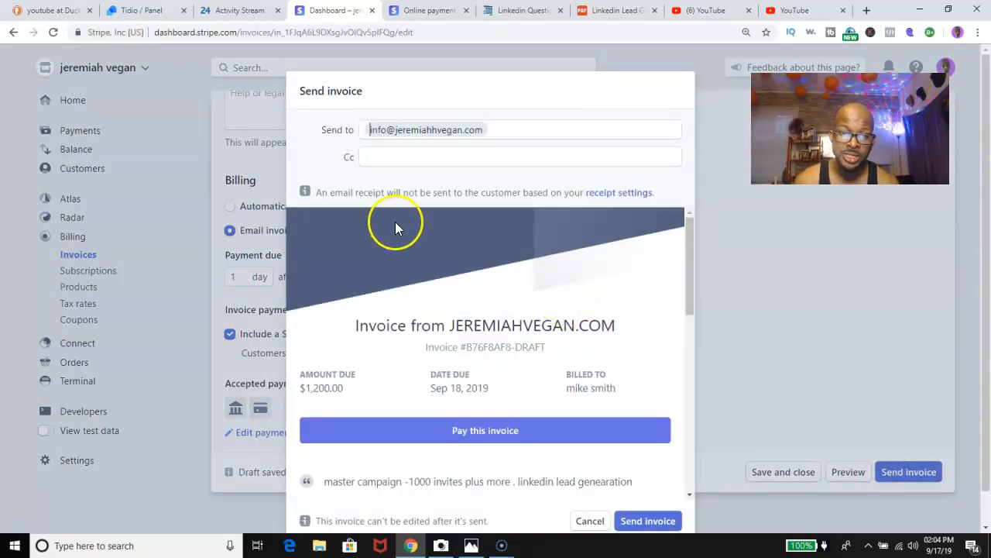
{"action": "left_click", "coordinate": [406, 159]}
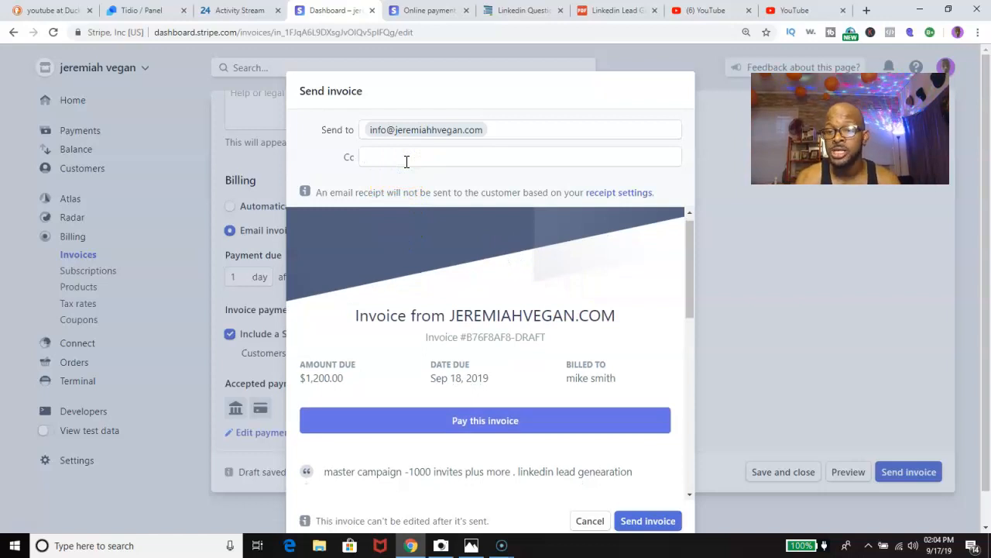
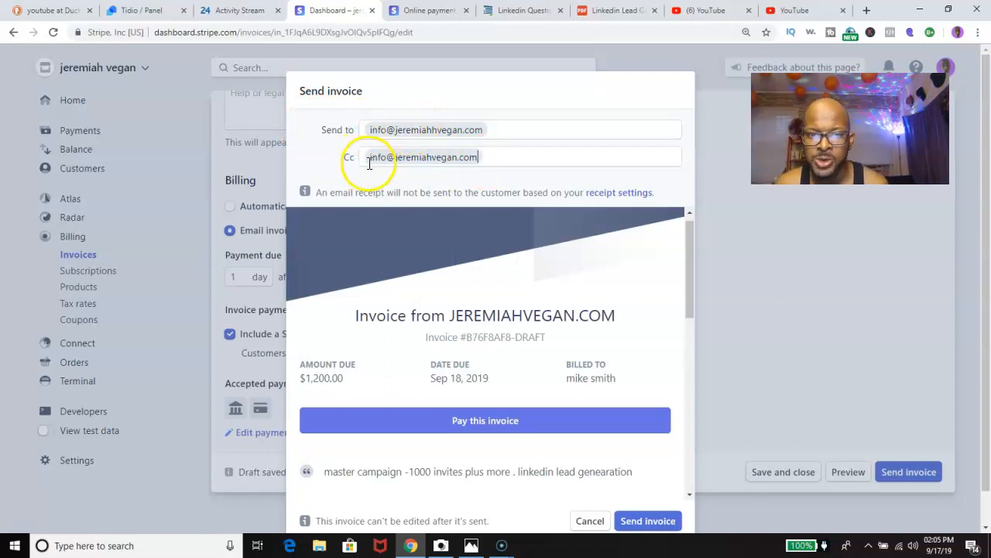
{"action": "scroll", "coordinate": [427, 282], "scroll_direction": "down", "scroll_amount": 3}
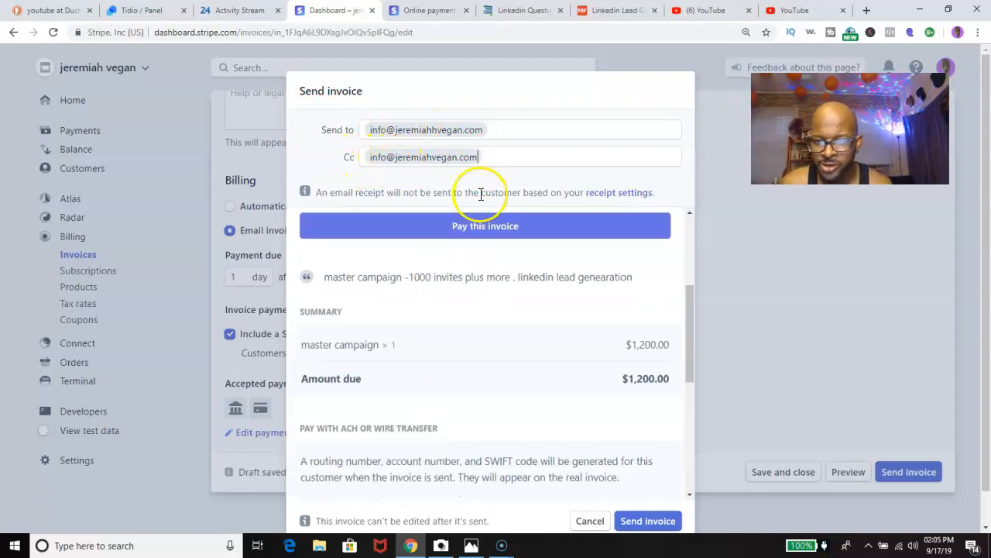
{"action": "left_click", "coordinate": [655, 522]}
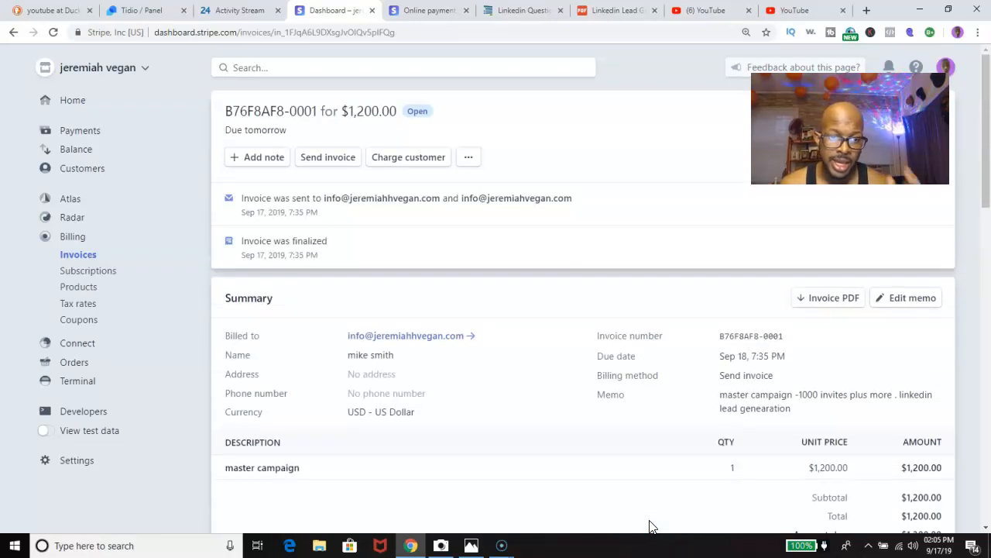
{"action": "scroll", "coordinate": [499, 325], "scroll_direction": "down", "scroll_amount": 3}
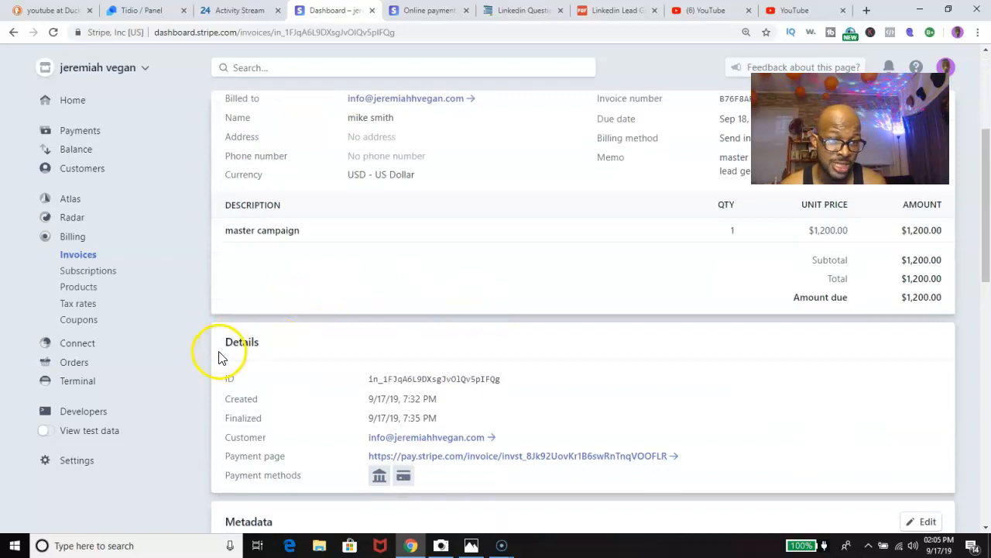
{"action": "left_click", "coordinate": [77, 286]}
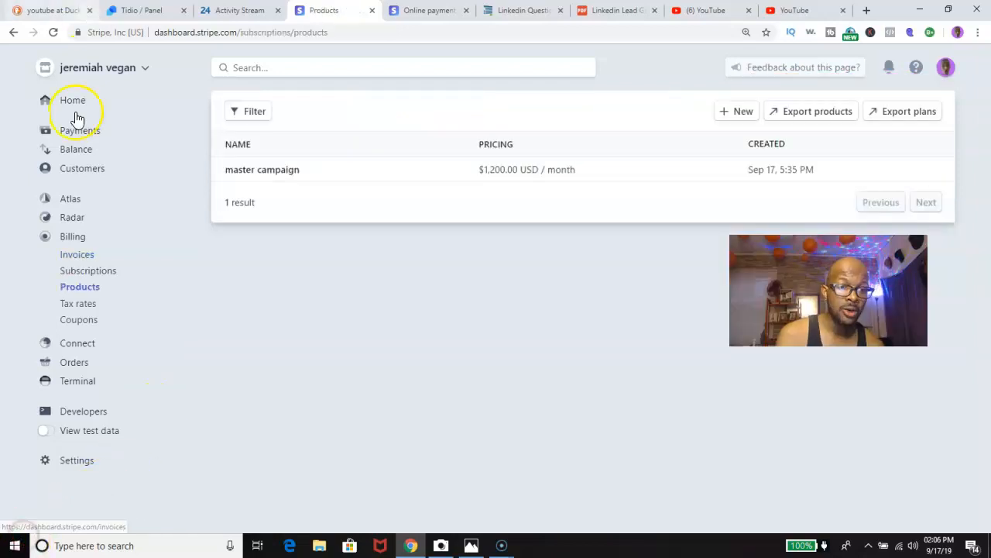
Navigate through Home and Billing to Products and open the master campaign product.
{"action": "left_click", "coordinate": [72, 102]}
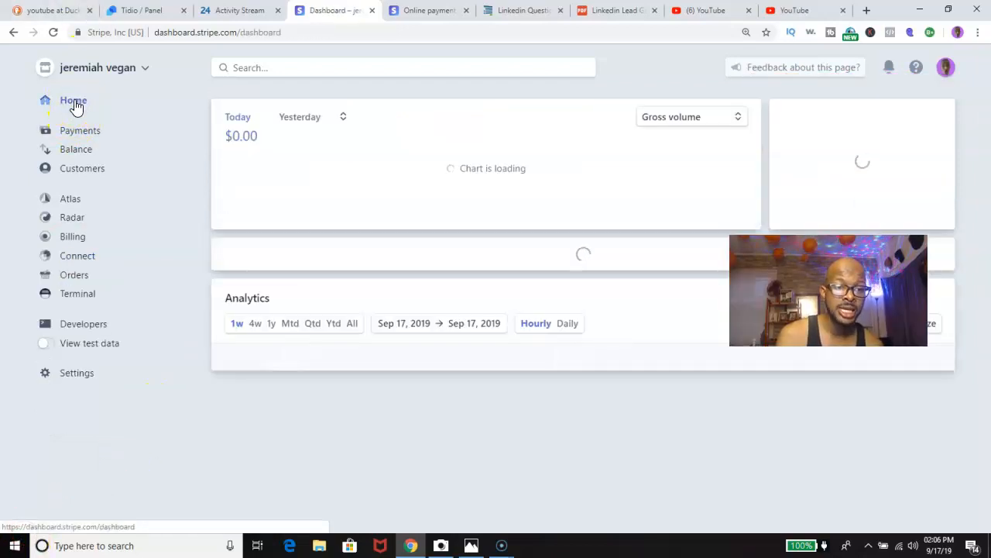
{"action": "left_click", "coordinate": [78, 243]}
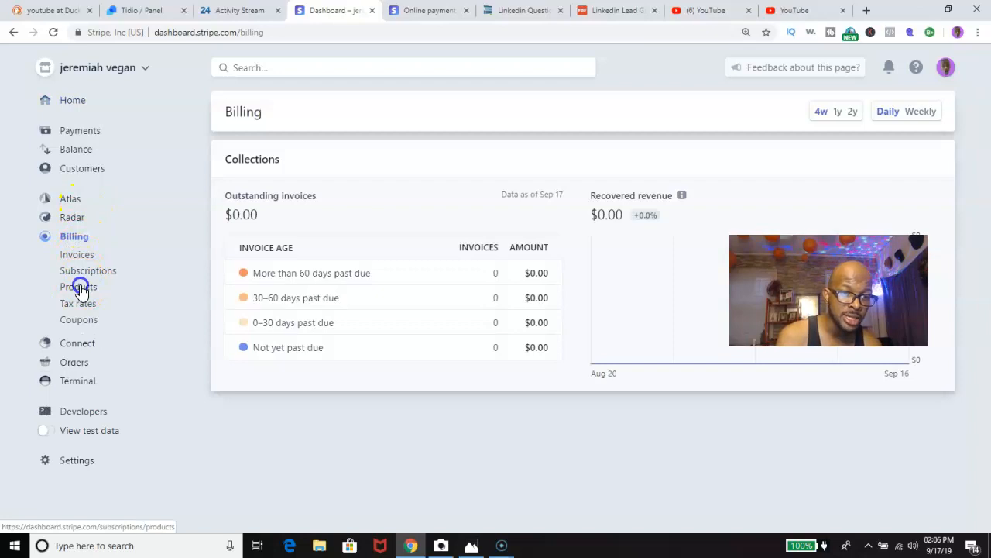
{"action": "left_click", "coordinate": [80, 288]}
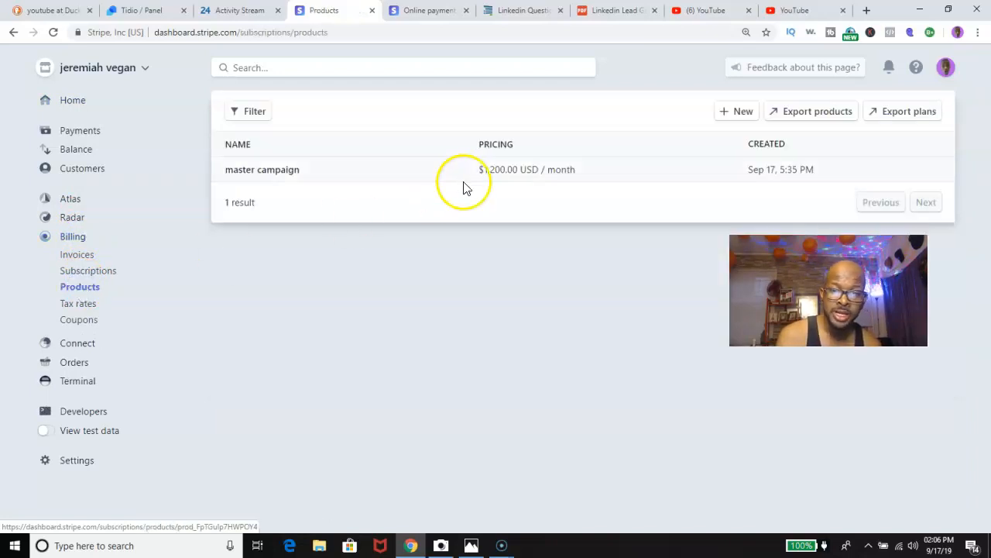
{"action": "left_click", "coordinate": [797, 170]}
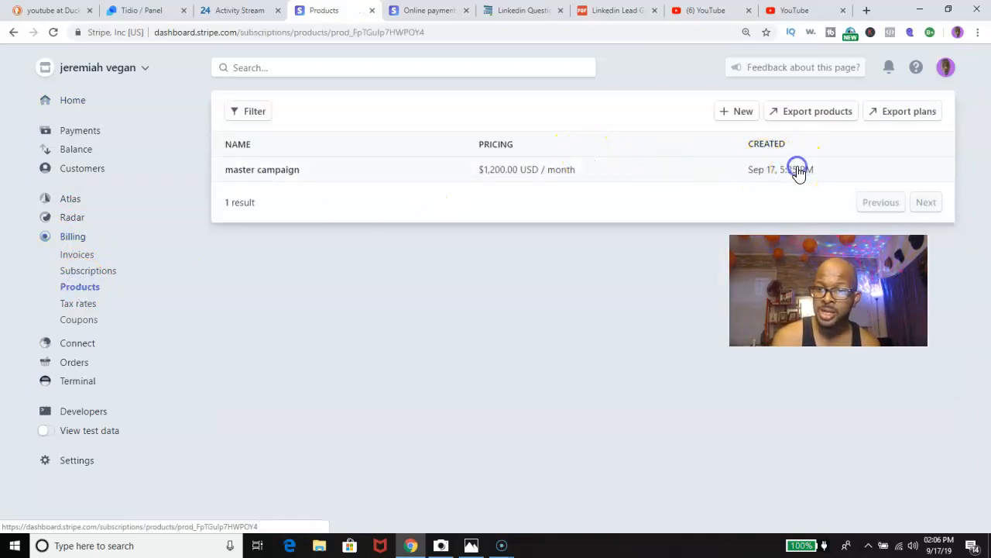
Review the $1,200.00/month product details, then return to Products and start a new product.
{"action": "scroll", "coordinate": [542, 222], "scroll_direction": "down", "scroll_amount": 3}
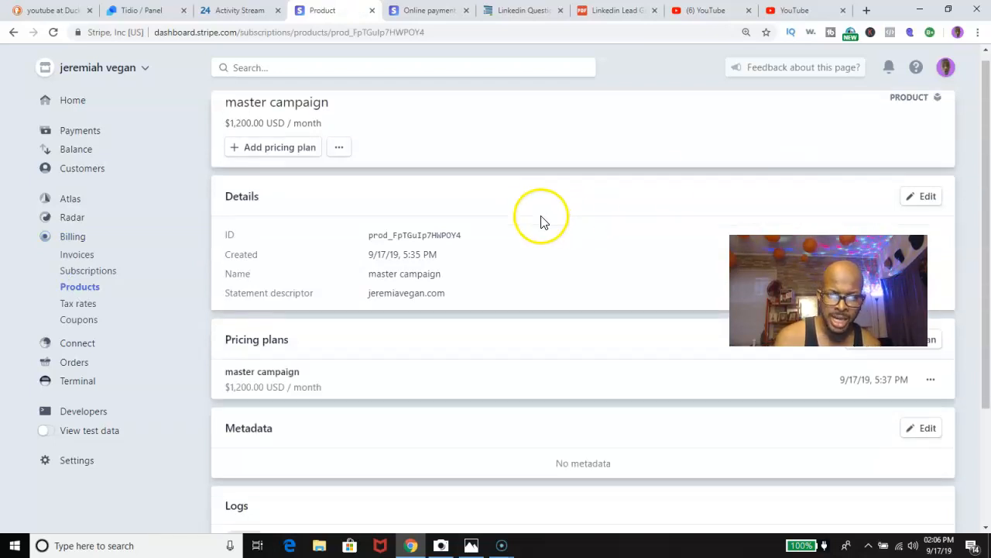
{"action": "scroll", "coordinate": [408, 225], "scroll_direction": "up", "scroll_amount": 1}
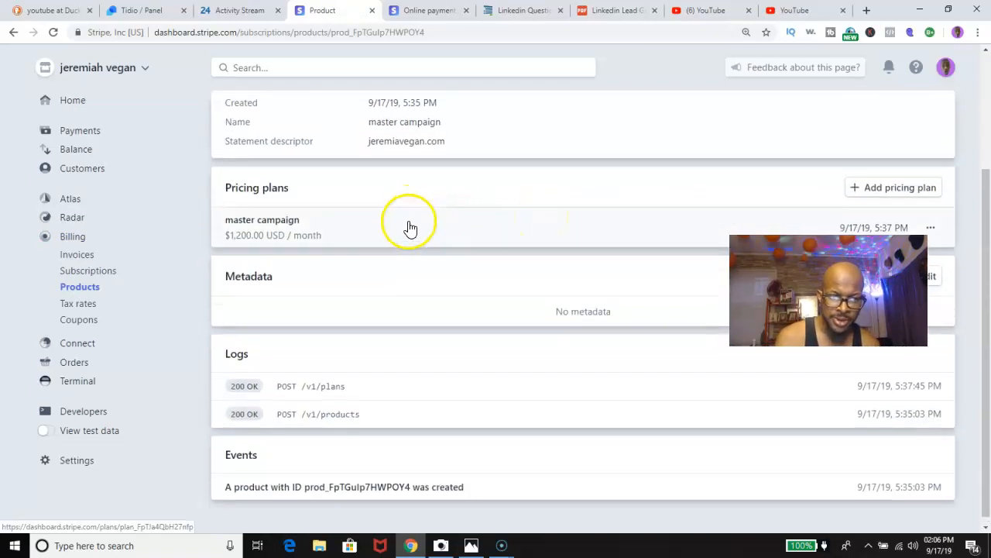
{"action": "left_click", "coordinate": [80, 286]}
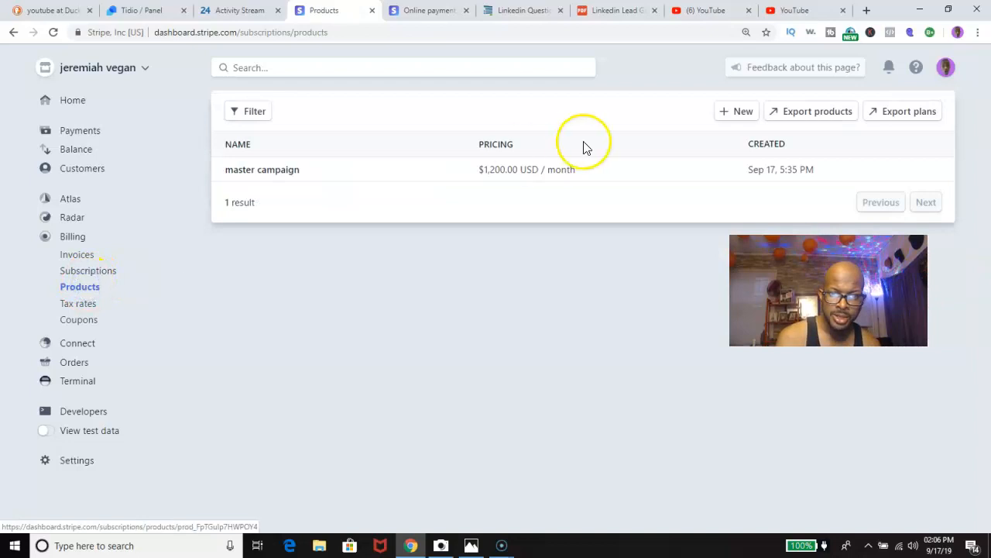
{"action": "left_click", "coordinate": [736, 112]}
Name the new product 'master campaign'.
{"action": "left_click", "coordinate": [285, 246]}
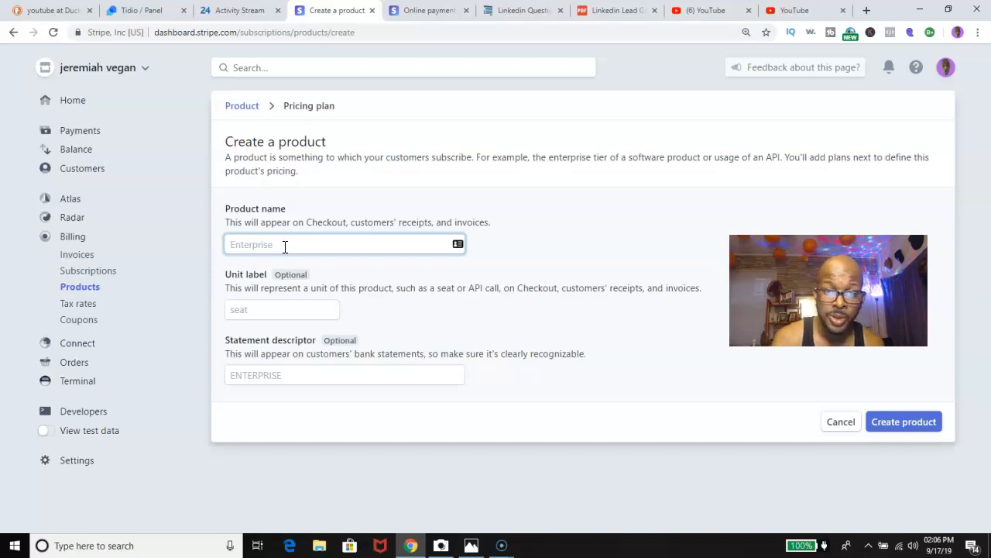
{"action": "type", "text": "ma"}
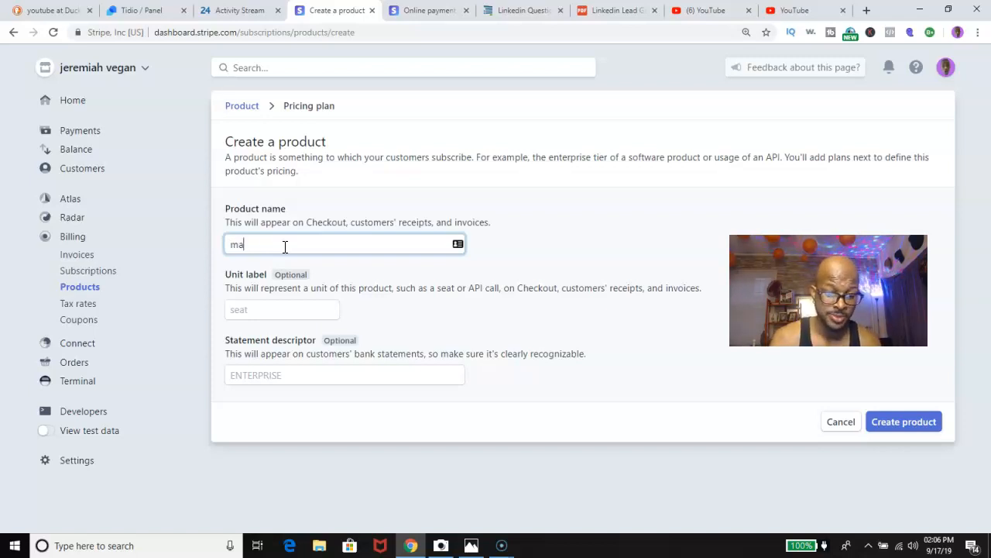
{"action": "type", "text": "ster cam"}
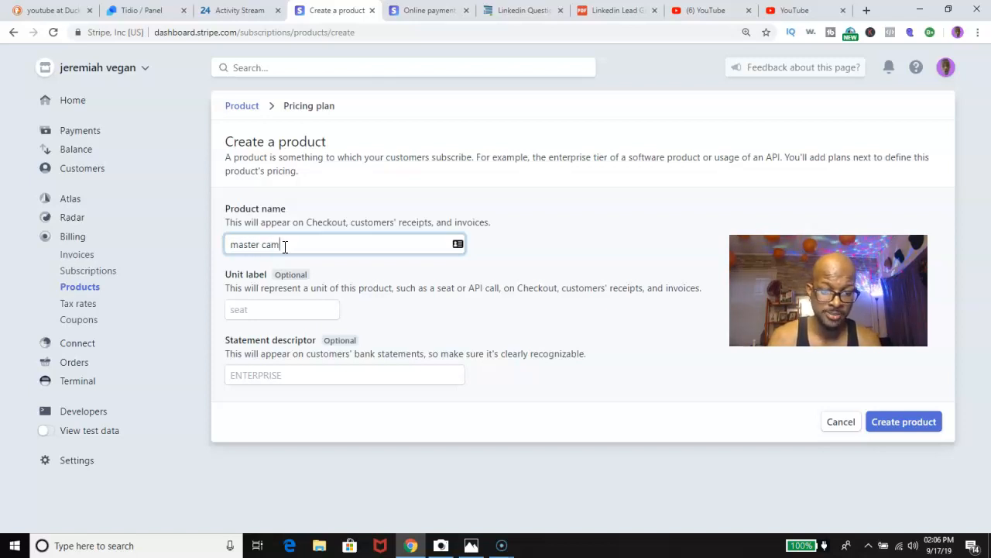
{"action": "type", "text": "paign"}
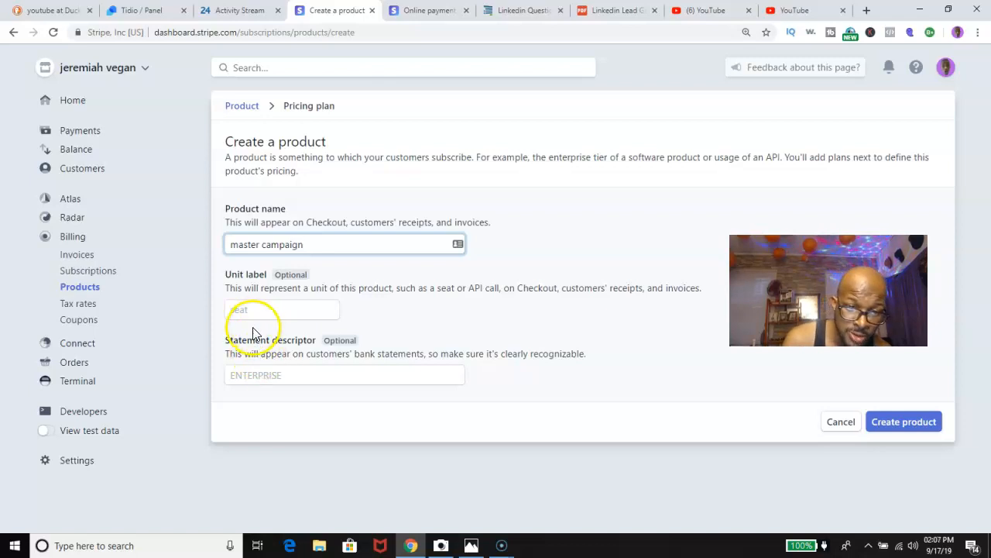
Enter jeremiahvegan.com as the product's statement descriptor and submit the product form.
{"action": "left_click", "coordinate": [241, 377]}
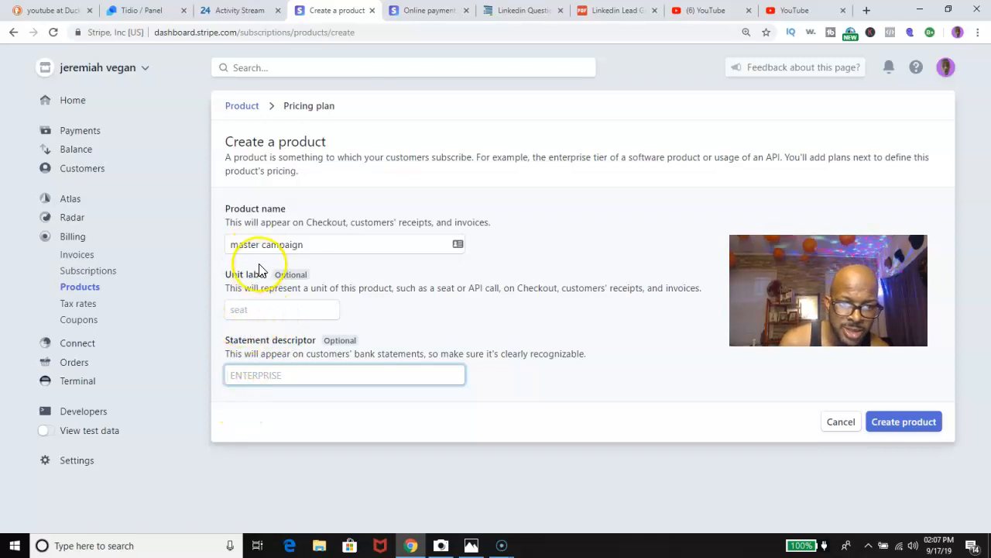
{"action": "left_click", "coordinate": [241, 375]}
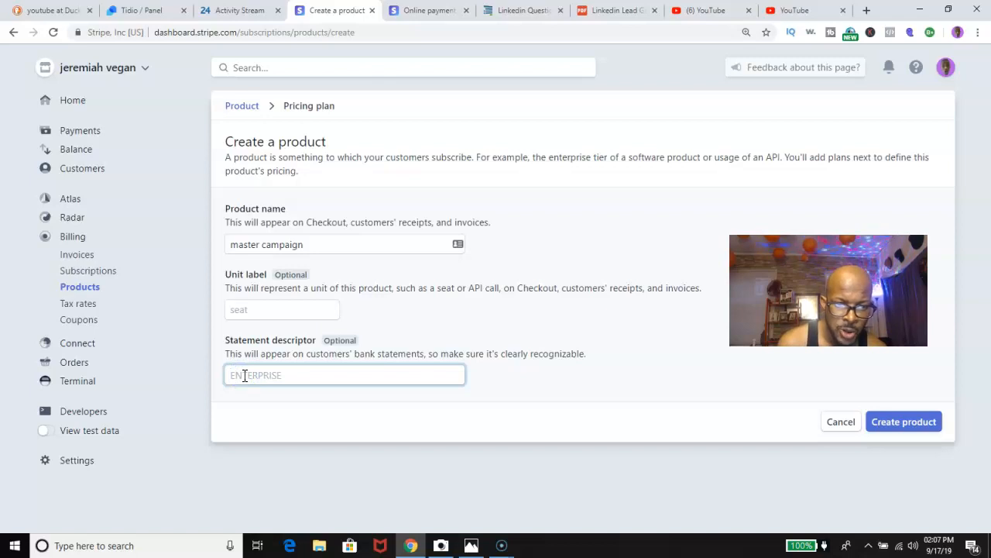
{"action": "type", "text": "jeremiah"}
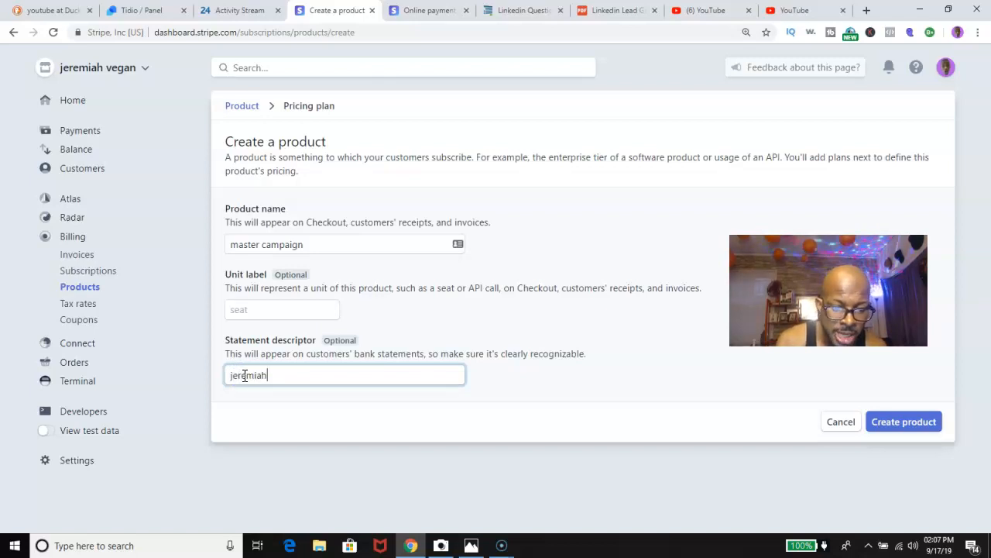
{"action": "type", "text": "vegan"}
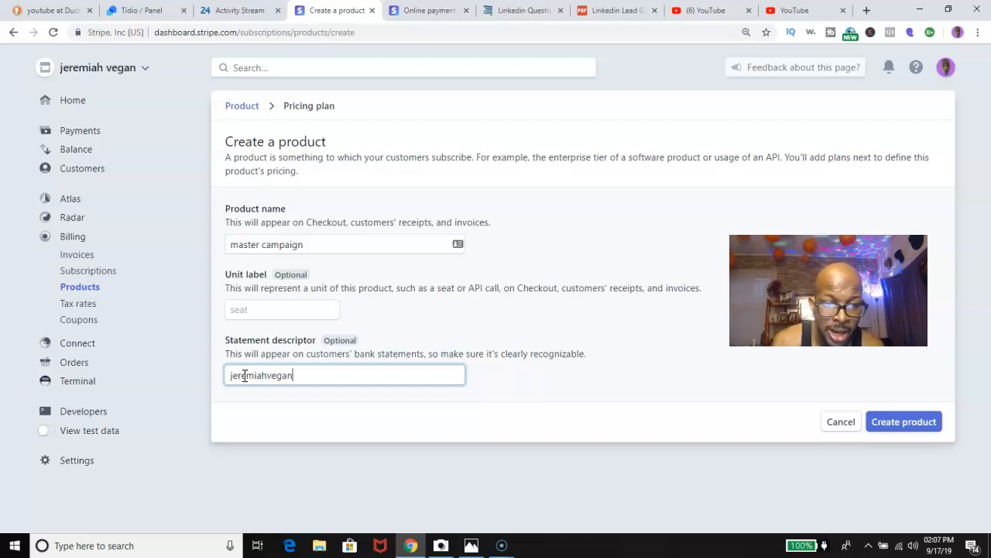
{"action": "type", "text": ".com"}
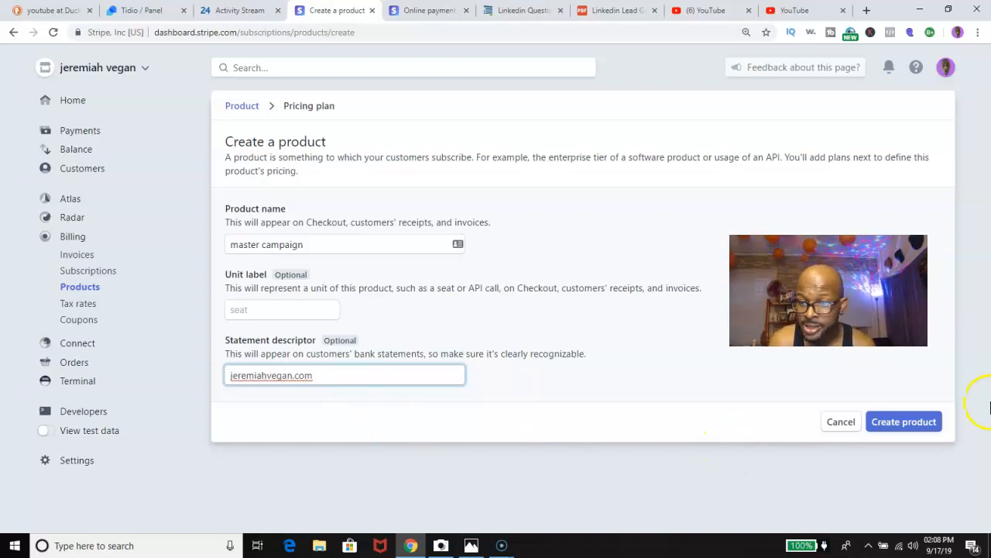
{"action": "left_click", "coordinate": [897, 429]}
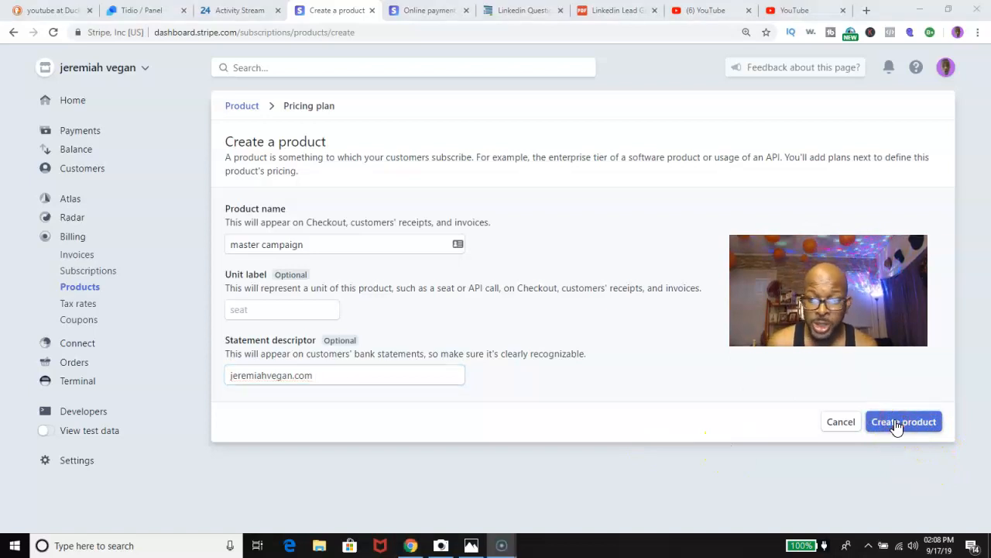
Create the product and give its new pricing plan the nickname 'master campaign'.
{"action": "left_click", "coordinate": [897, 423]}
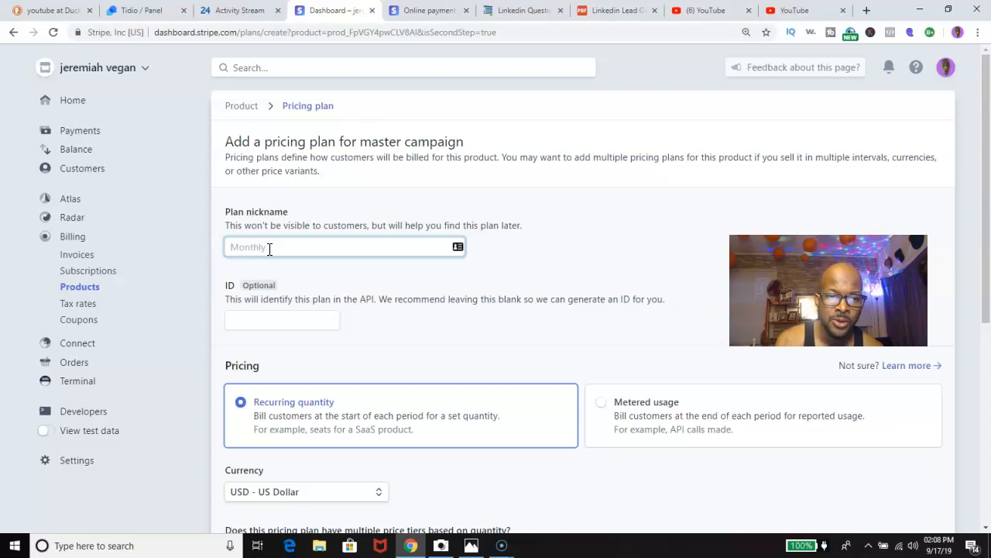
{"action": "type", "text": "master campaign"}
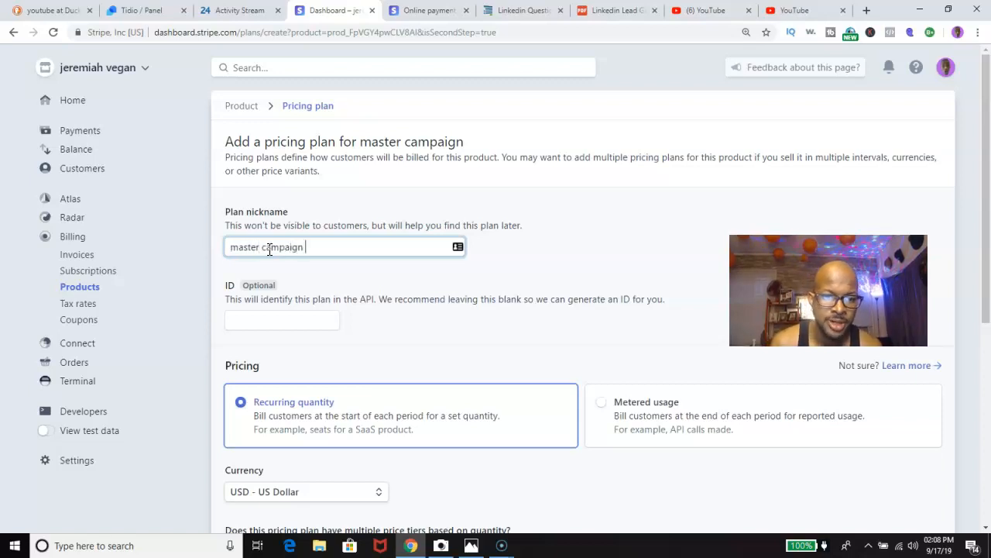
{"action": "scroll", "coordinate": [269, 250], "scroll_direction": "down", "scroll_amount": 2}
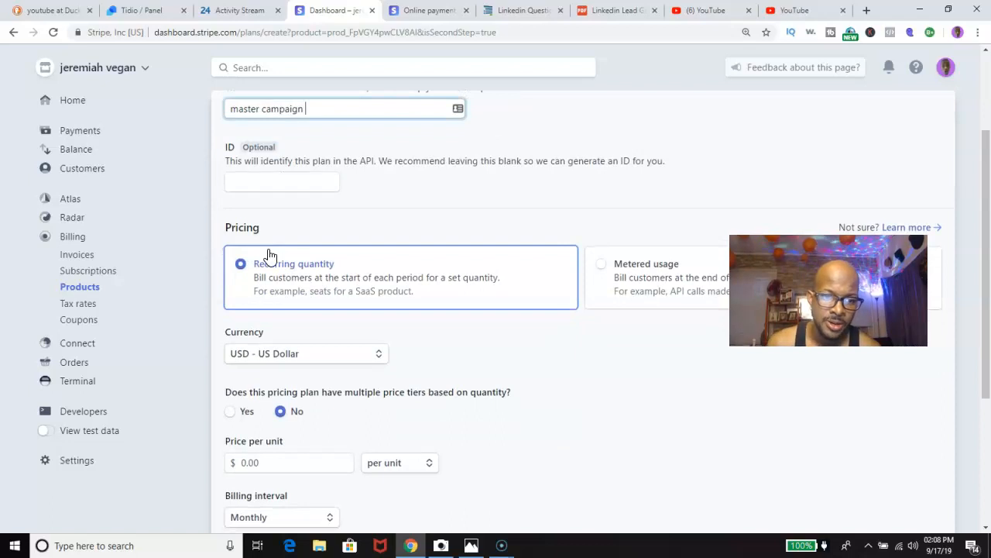
{"action": "scroll", "coordinate": [269, 256], "scroll_direction": "down", "scroll_amount": 2}
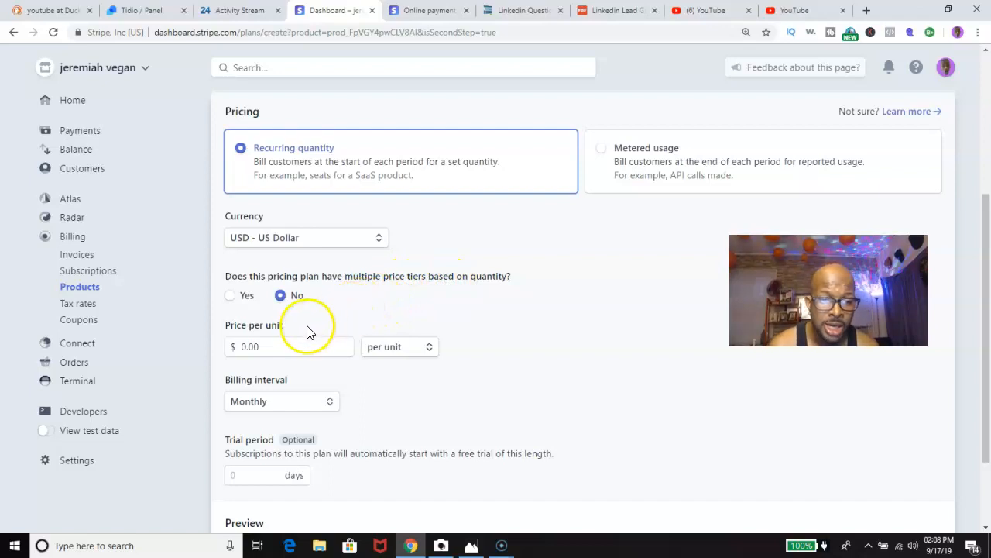
Price the plan at $1,200.00 per unit, billed monthly, with a 1-day trial period.
{"action": "left_click", "coordinate": [300, 347]}
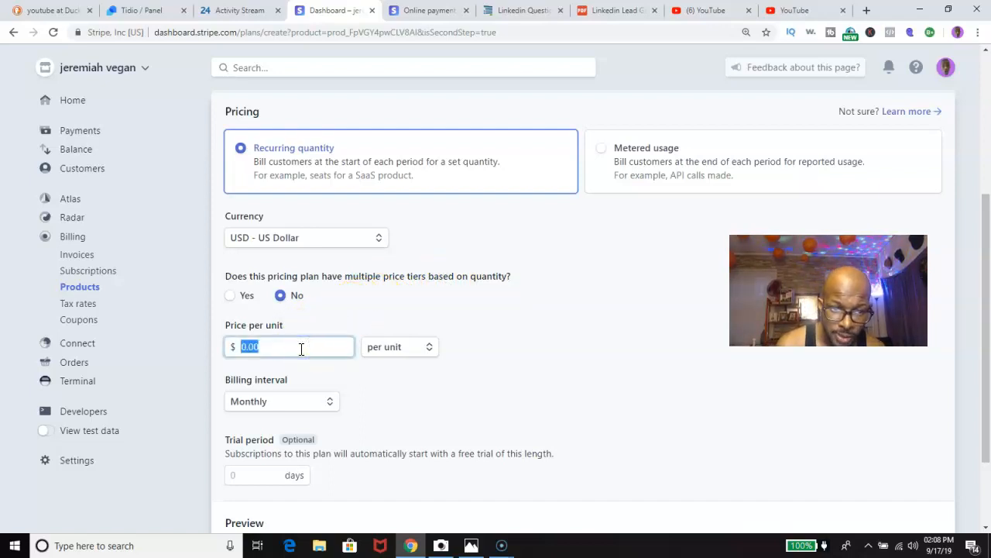
{"action": "left_click", "coordinate": [301, 349]}
{"action": "key", "text": "BackSpace"}
{"action": "key", "text": "BackSpace"}
{"action": "key", "text": "BackSpace"}
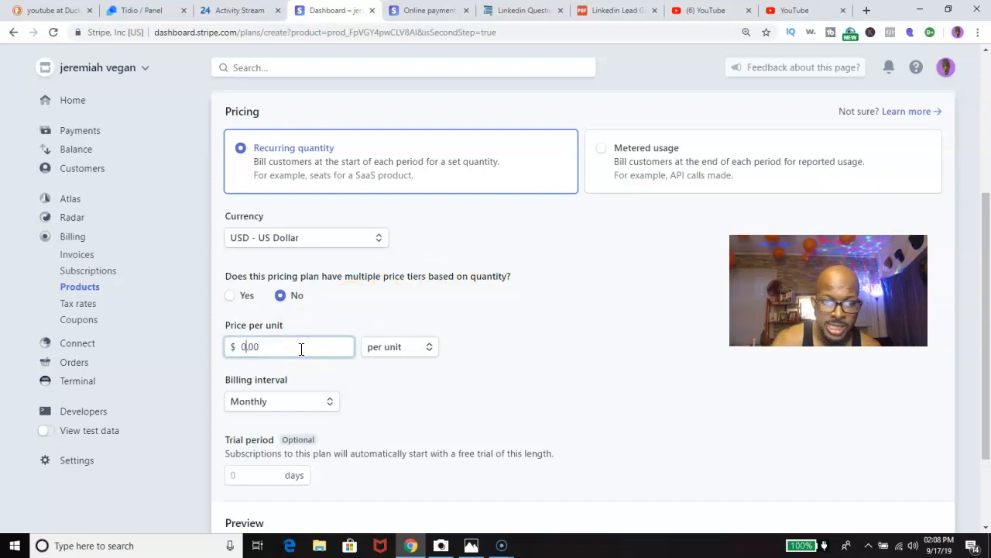
{"action": "type", "text": "120"}
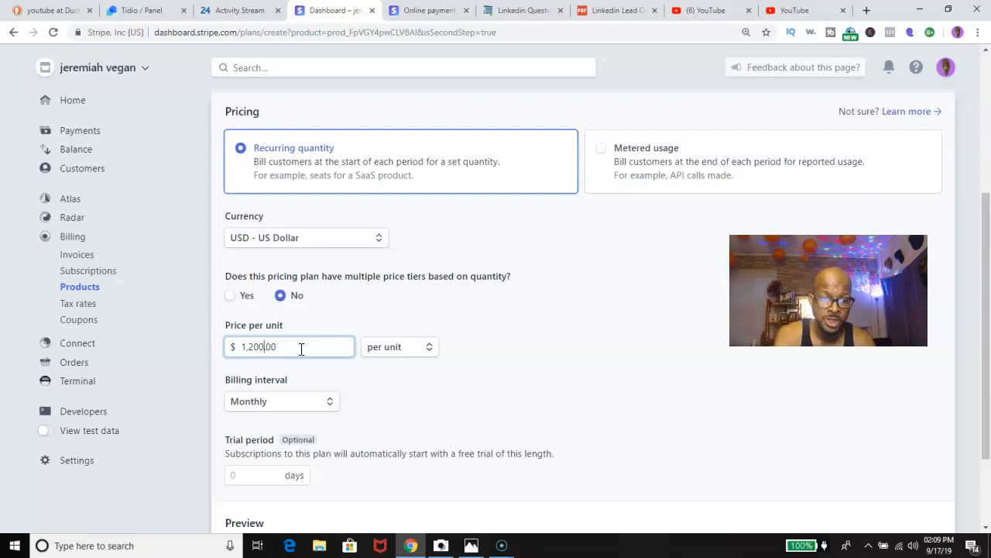
{"action": "scroll", "coordinate": [301, 348], "scroll_direction": "down", "scroll_amount": 1}
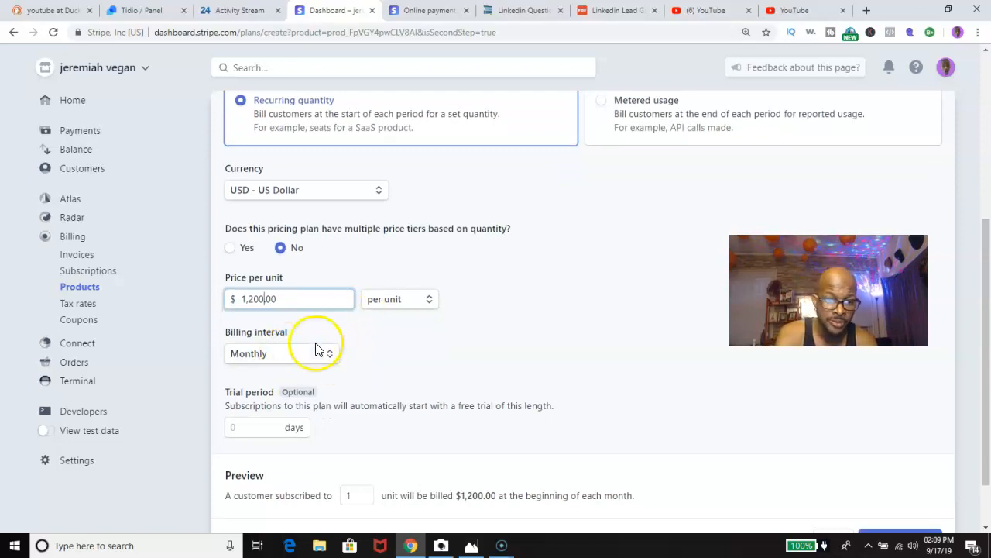
{"action": "scroll", "coordinate": [316, 348], "scroll_direction": "down", "scroll_amount": 2}
{"action": "left_click", "coordinate": [250, 361]}
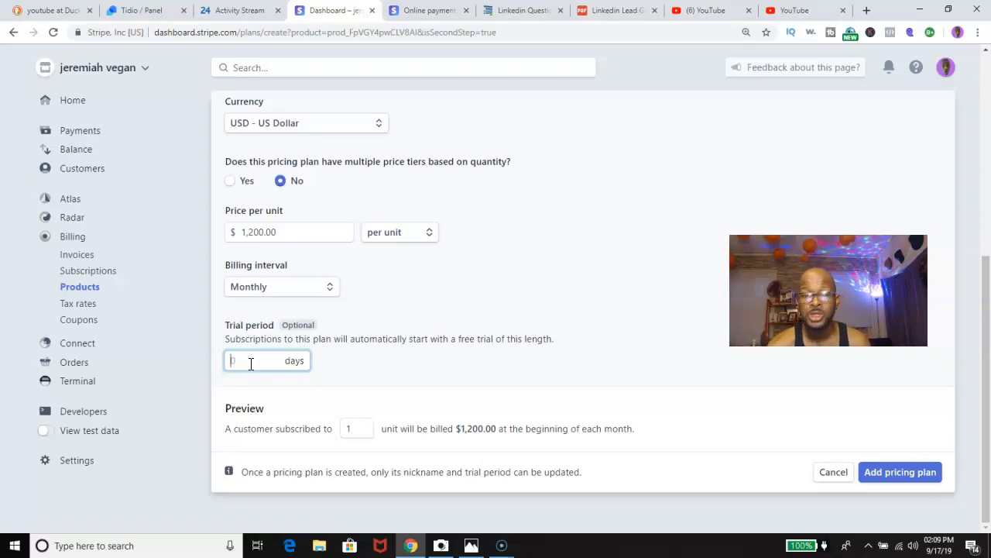
{"action": "type", "text": "1"}
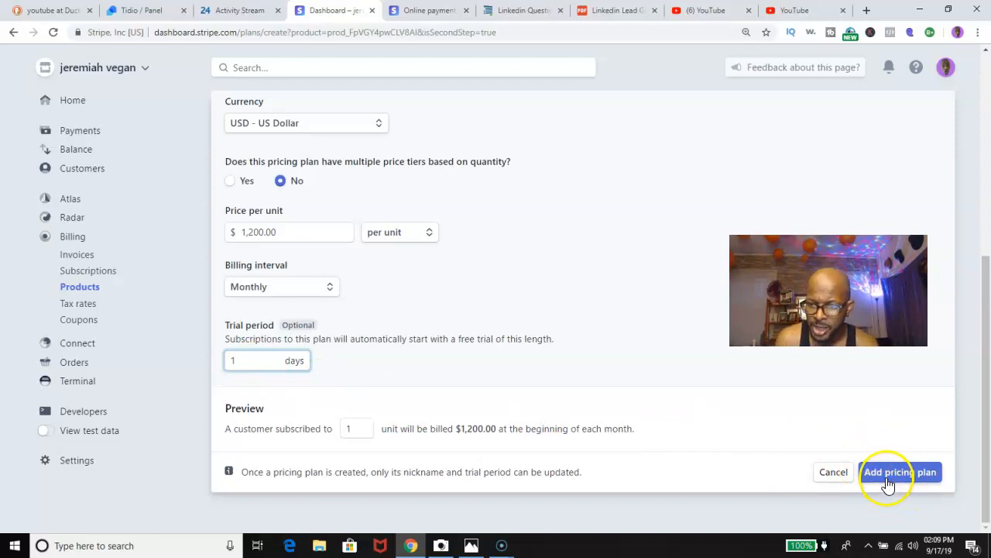
Save the $1,200.00 USD/month pricing plan and review it on the master campaign product page.
{"action": "left_click", "coordinate": [888, 480]}
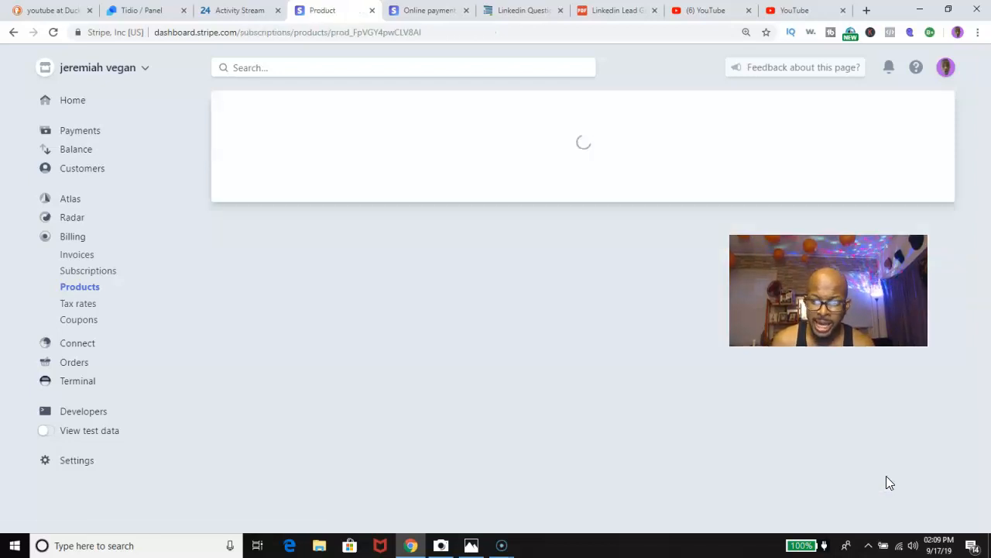
{"action": "scroll", "coordinate": [888, 482], "scroll_direction": "down", "scroll_amount": 2}
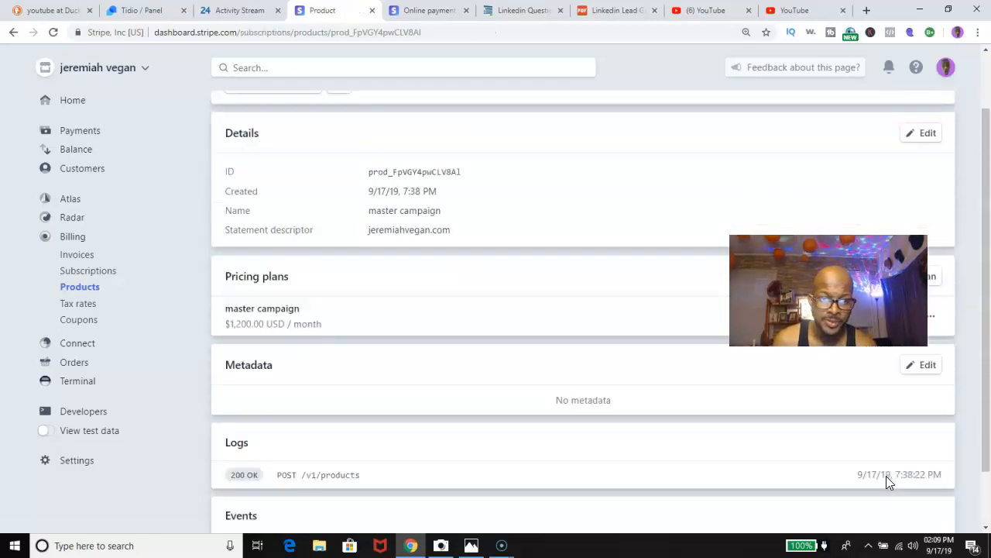
{"action": "scroll", "coordinate": [887, 481], "scroll_direction": "up", "scroll_amount": 2}
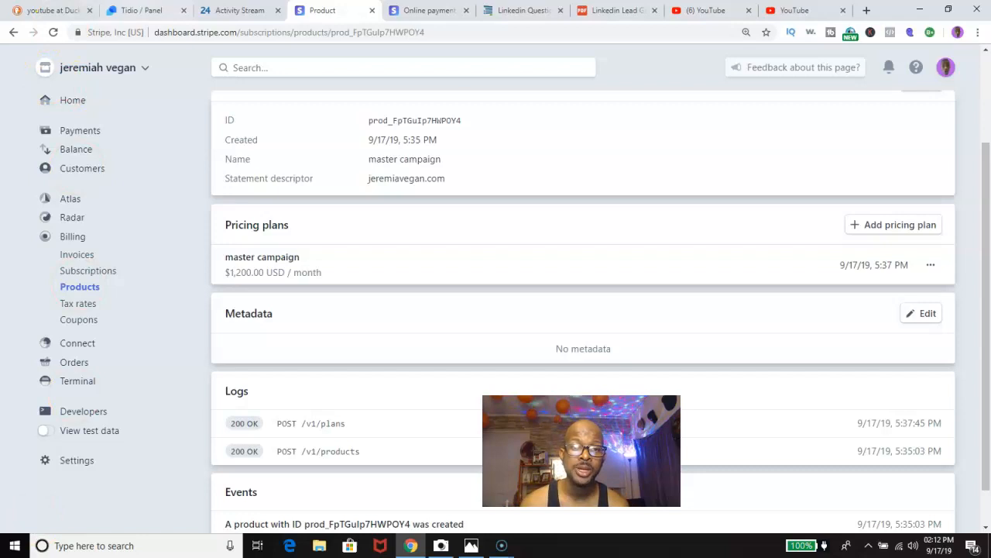
{"action": "left_click", "coordinate": [216, 32]}
Load jeremiahvegan.com and expand its Chat with us widget's message box.
{"action": "type", "text": "jerem"}
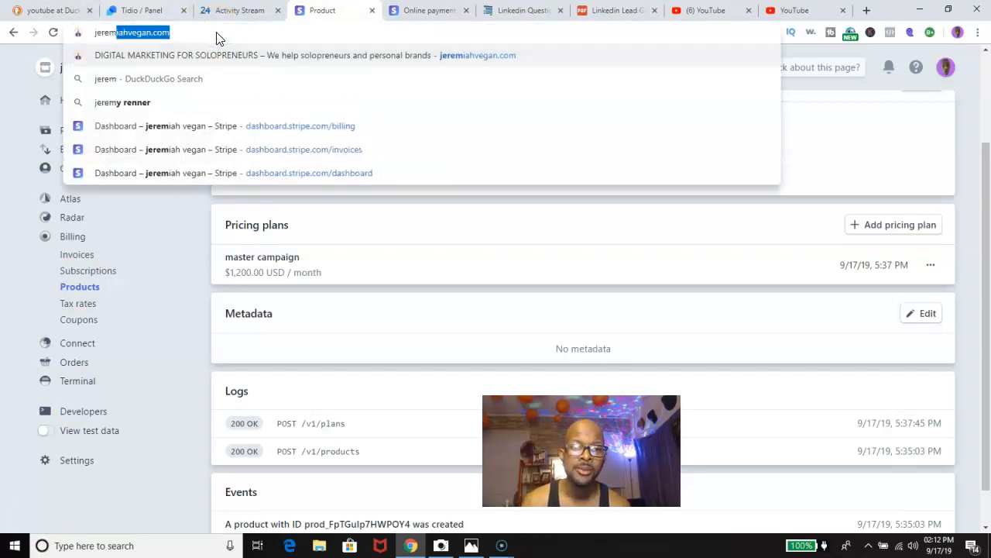
{"action": "left_click", "coordinate": [218, 31]}
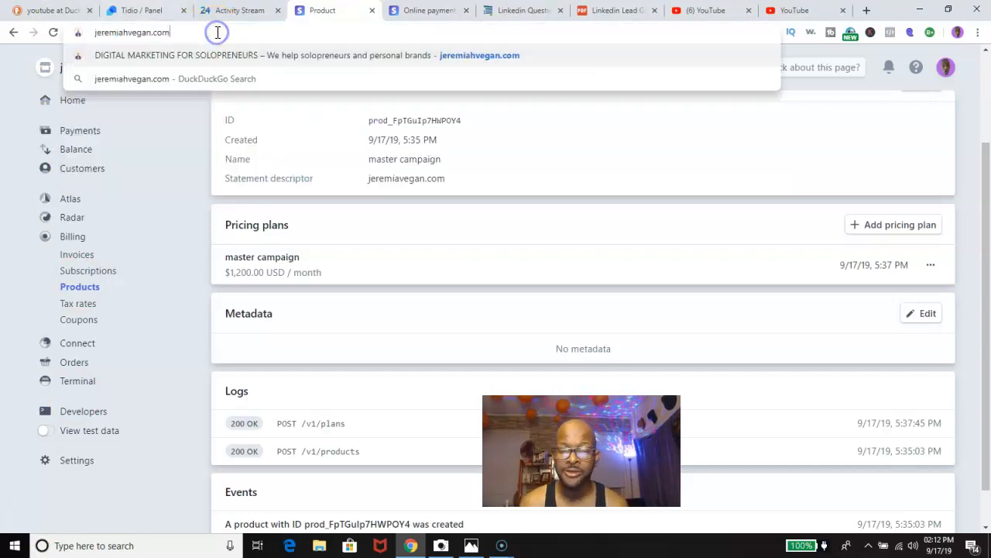
{"action": "key", "text": "Return"}
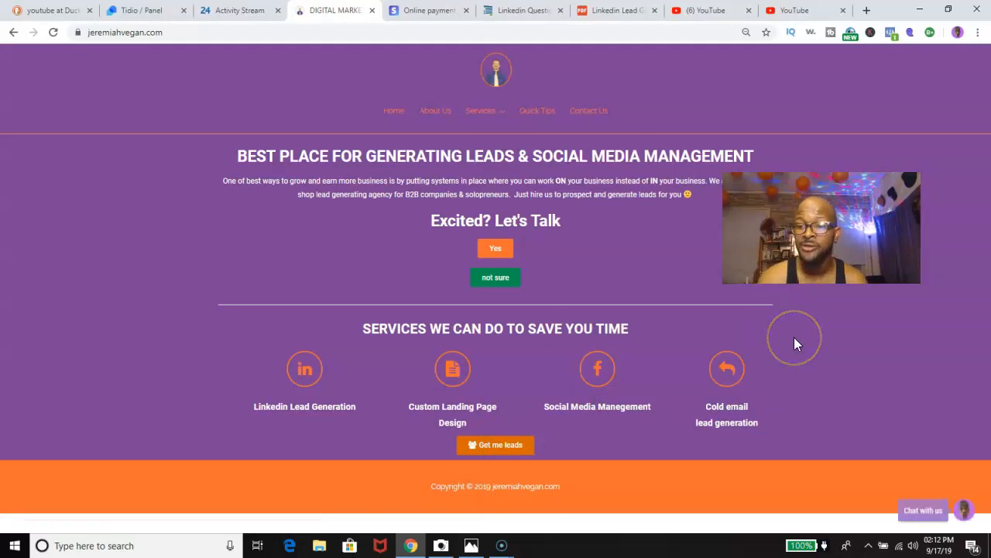
{"action": "left_click", "coordinate": [928, 512]}
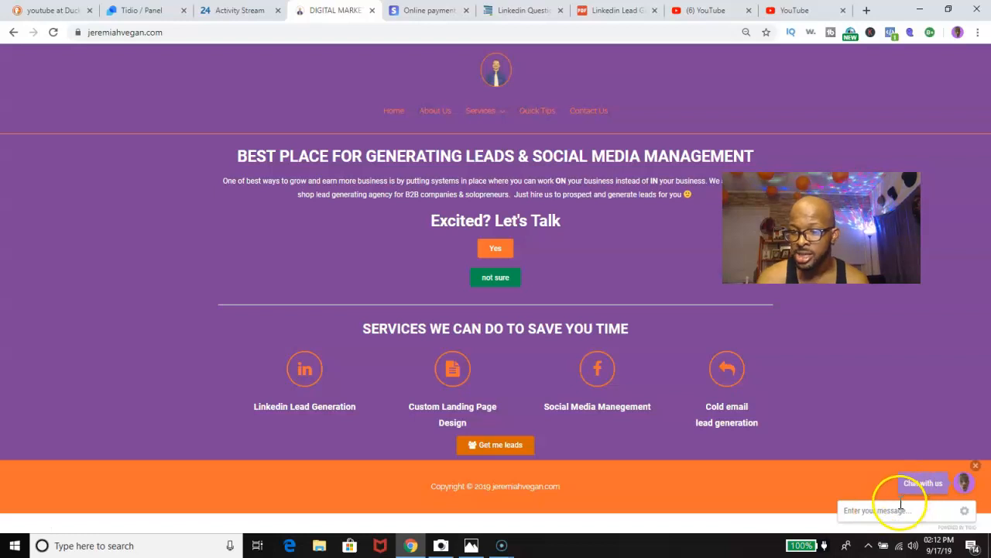
{"action": "left_click", "coordinate": [901, 505]}
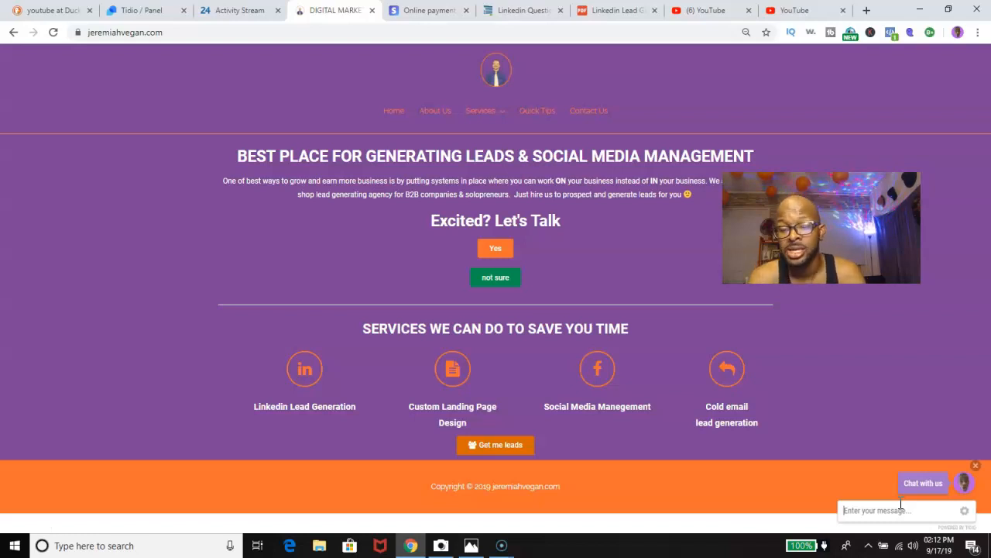
{"action": "left_click", "coordinate": [825, 505]}
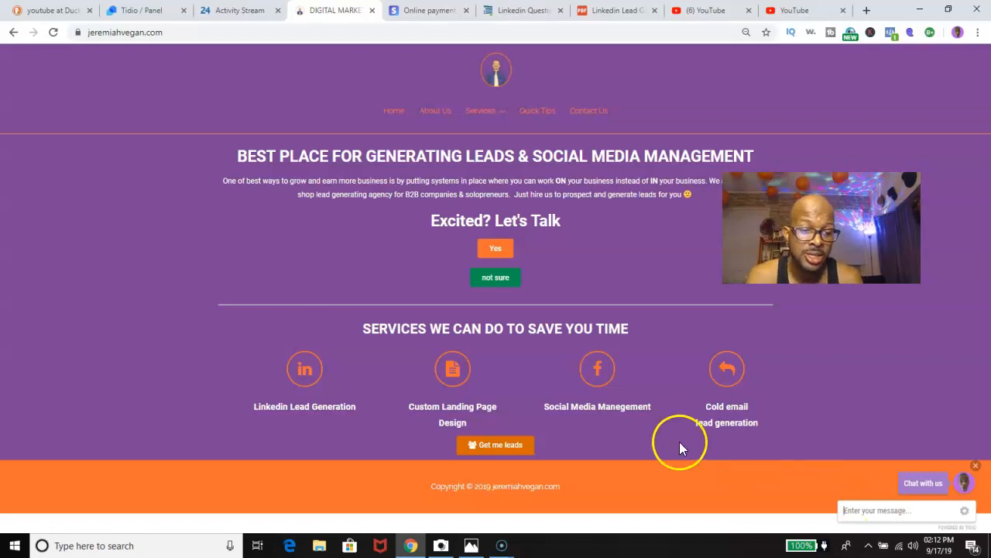